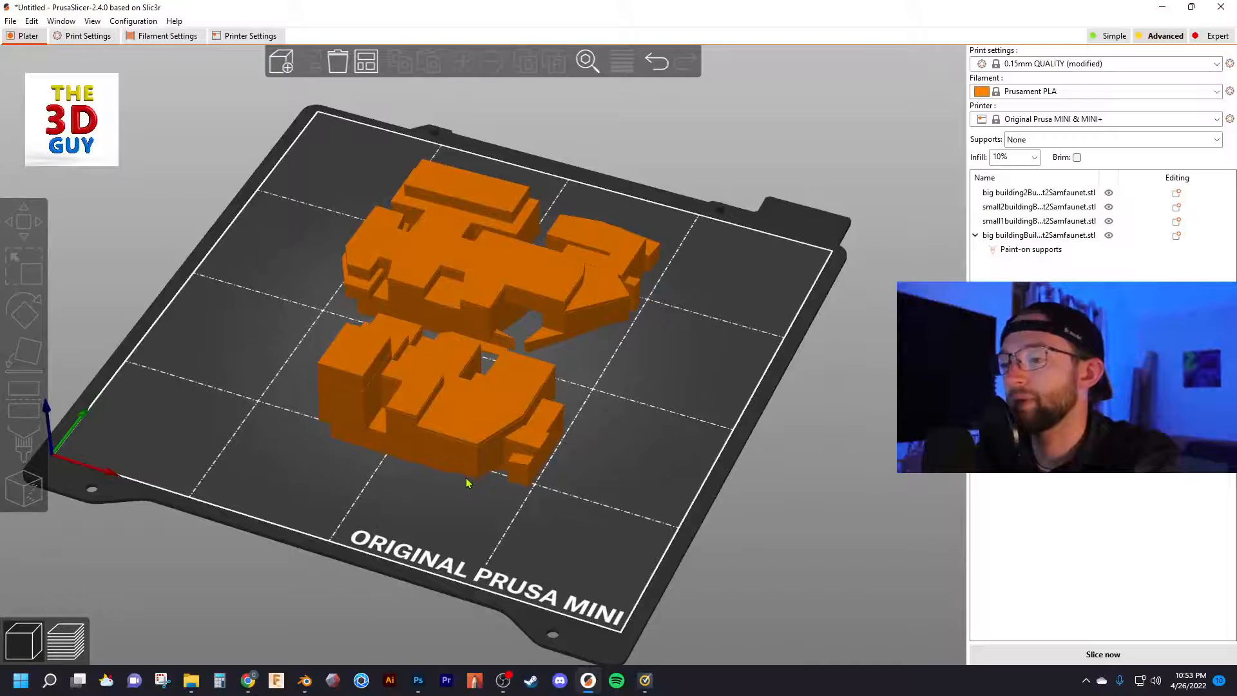
Examine the four building models on the print bed from several angles, selecting each one in turn.
left_click_drag(460, 487, 449, 504)
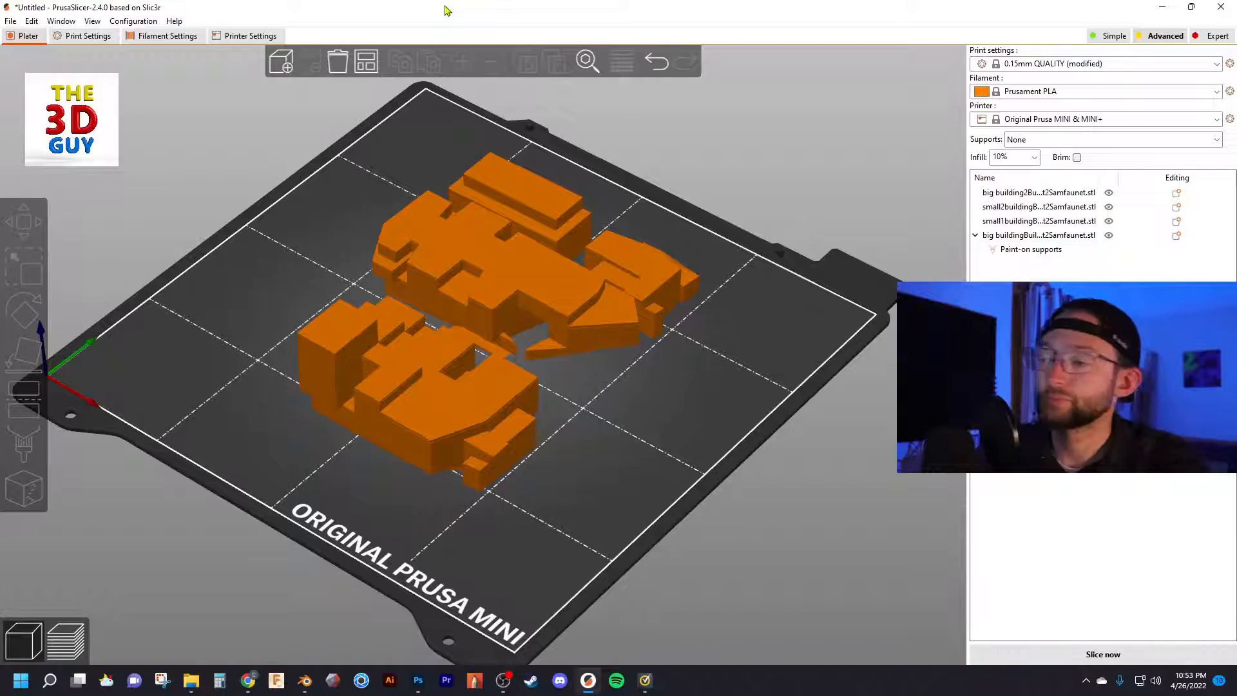
right_click_drag(709, 394, 770, 422)
left_click_drag(600, 279, 567, 336)
left_click(567, 336)
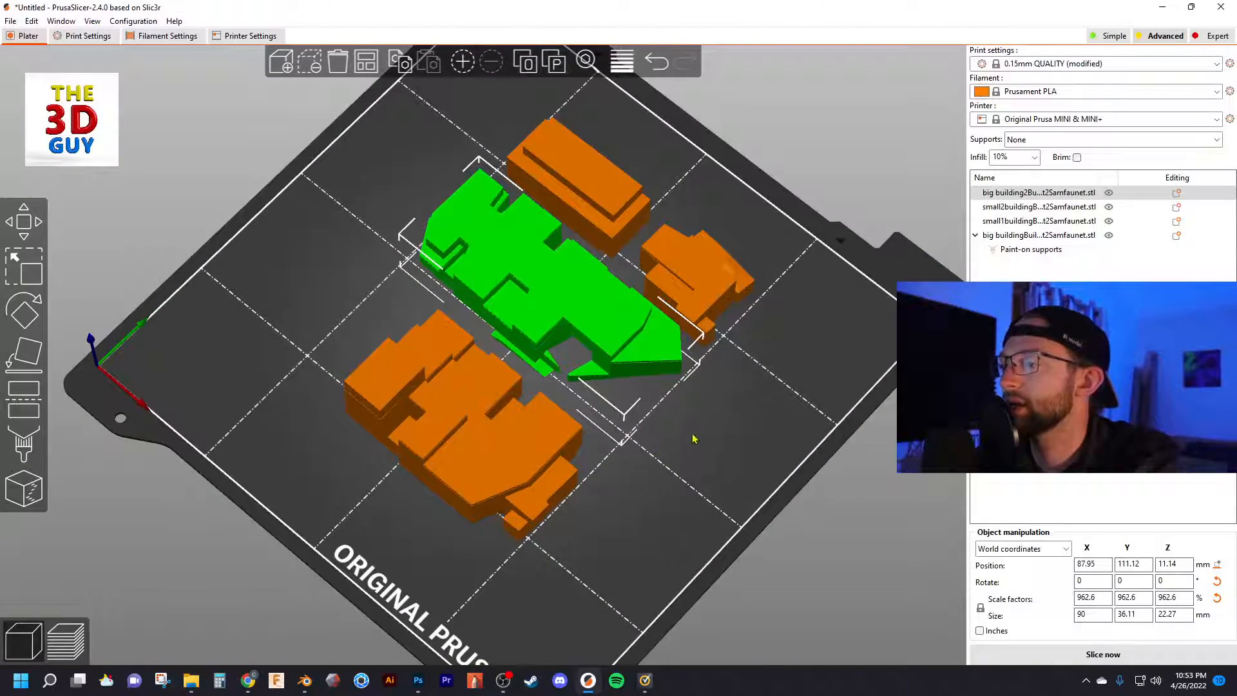
left_click(505, 434)
left_click(540, 303)
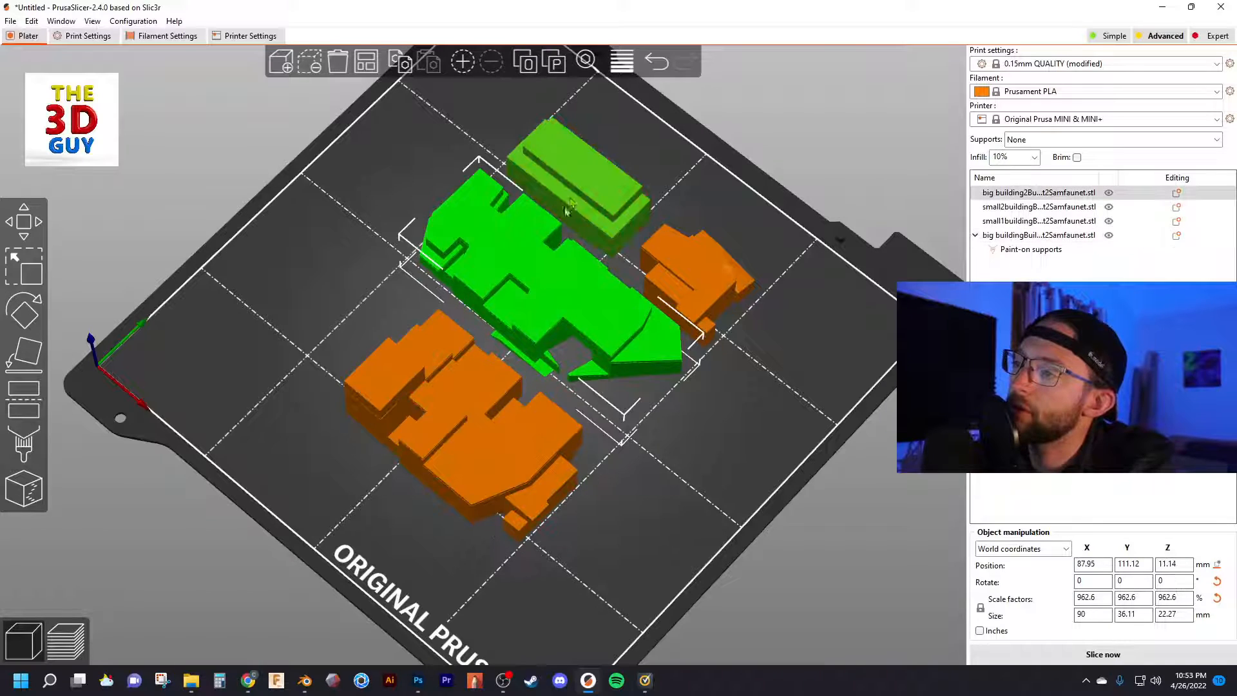
left_click(570, 204)
left_click(689, 281)
left_click(548, 299)
left_click(538, 475)
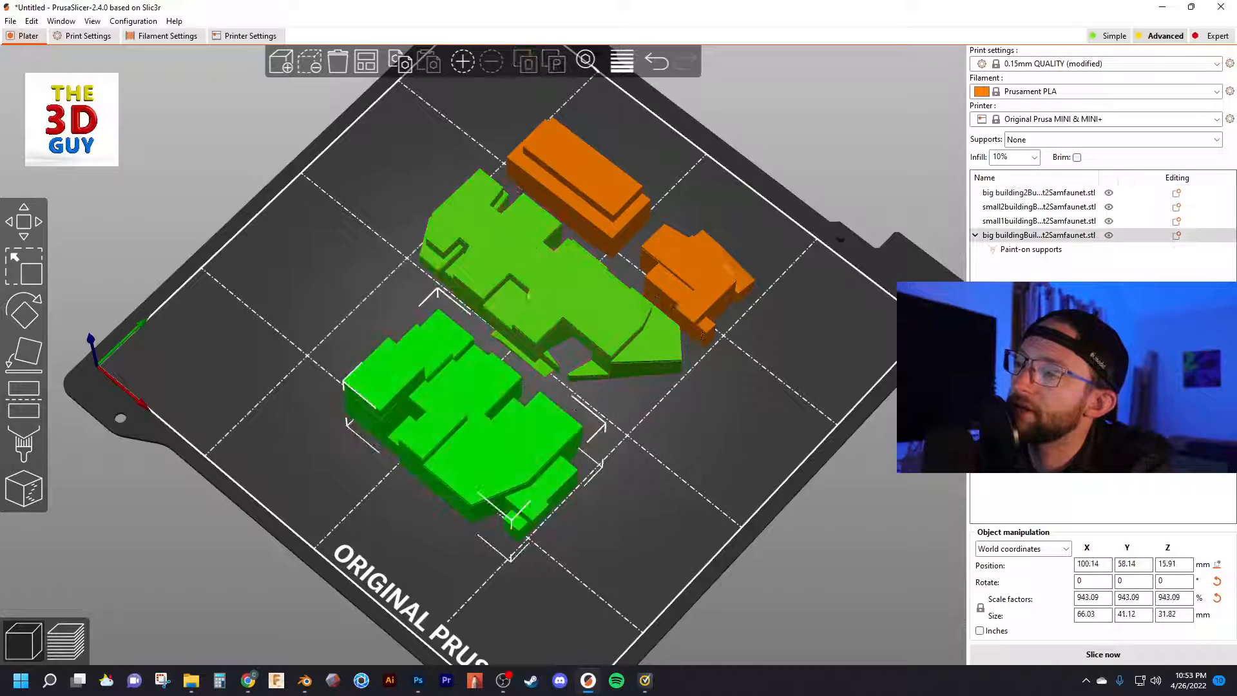
left_click(547, 270)
left_click(680, 273)
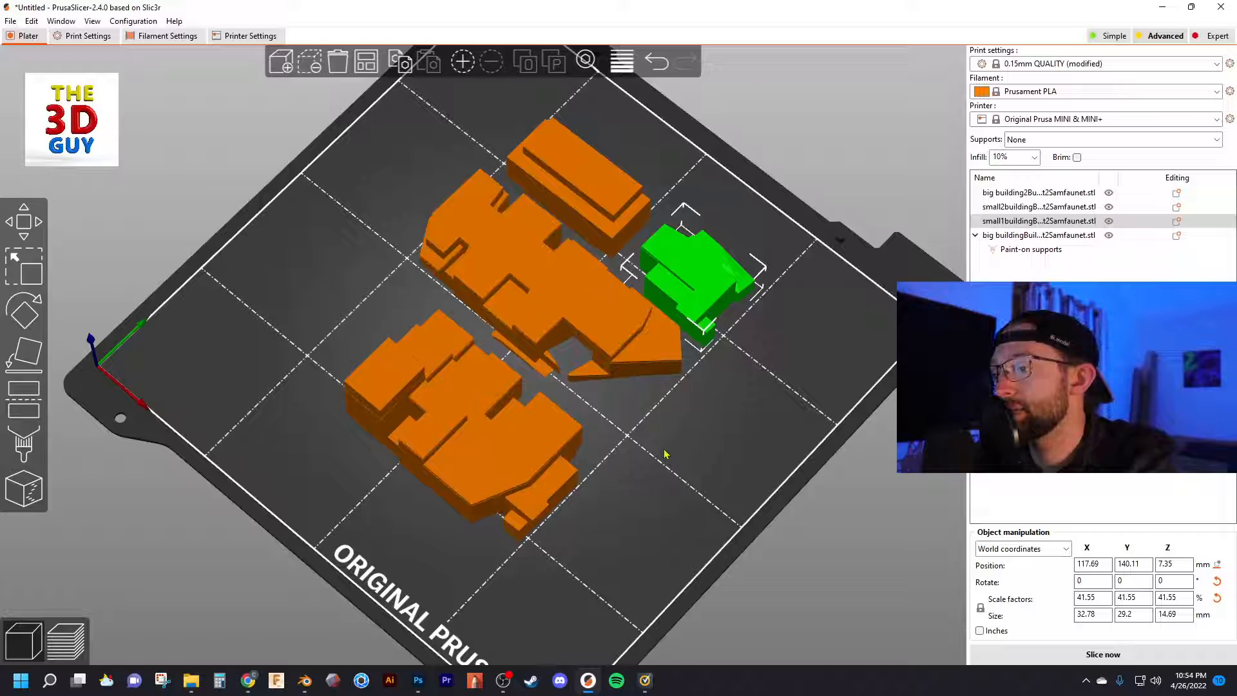
left_click_drag(655, 450, 666, 286)
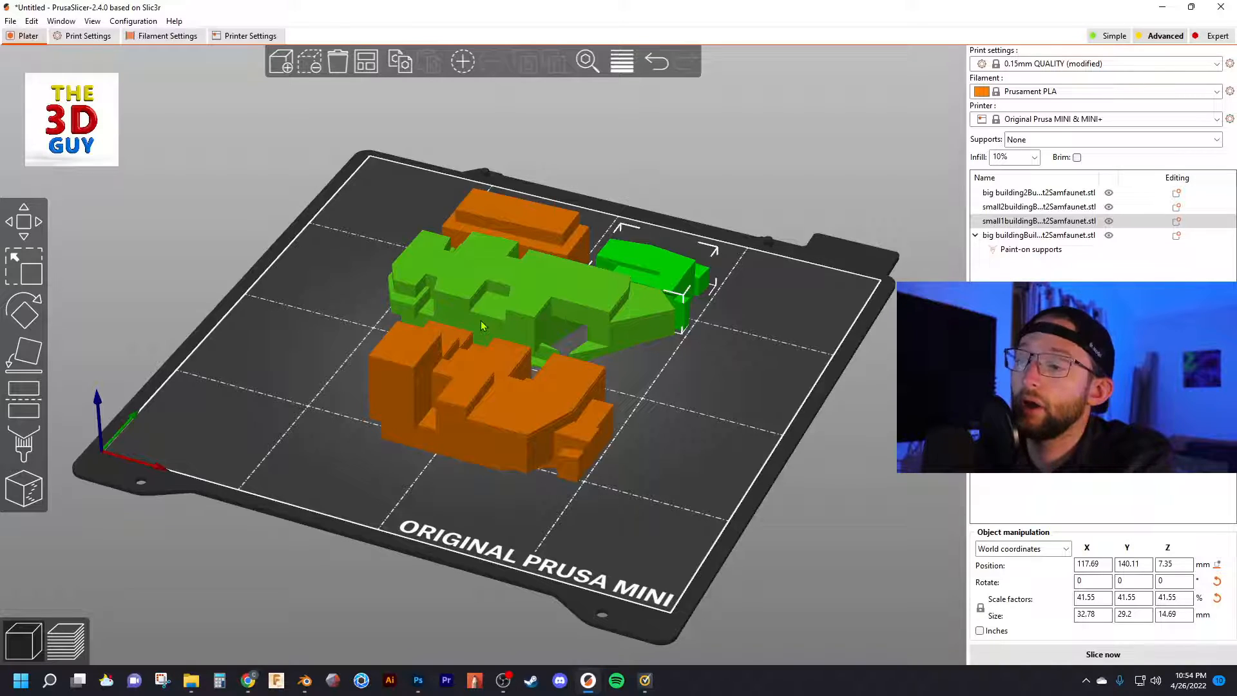
left_click(447, 392)
left_click(483, 296)
left_click(503, 226)
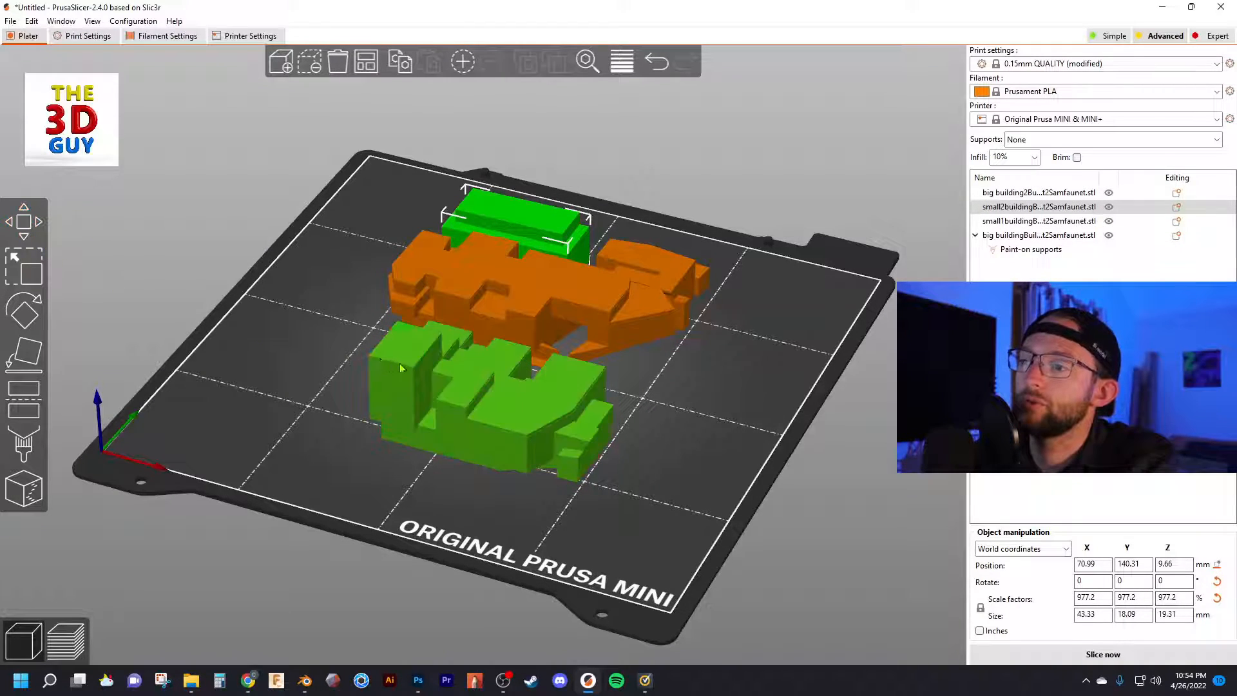
Move the front big building across the bed to about X 89.5, Y 58.9 mm.
mouse_move(401, 367)
left_mouse_down()
mouse_move(350, 376)
mouse_move(387, 360)
mouse_move(387, 347)
left_mouse_up()
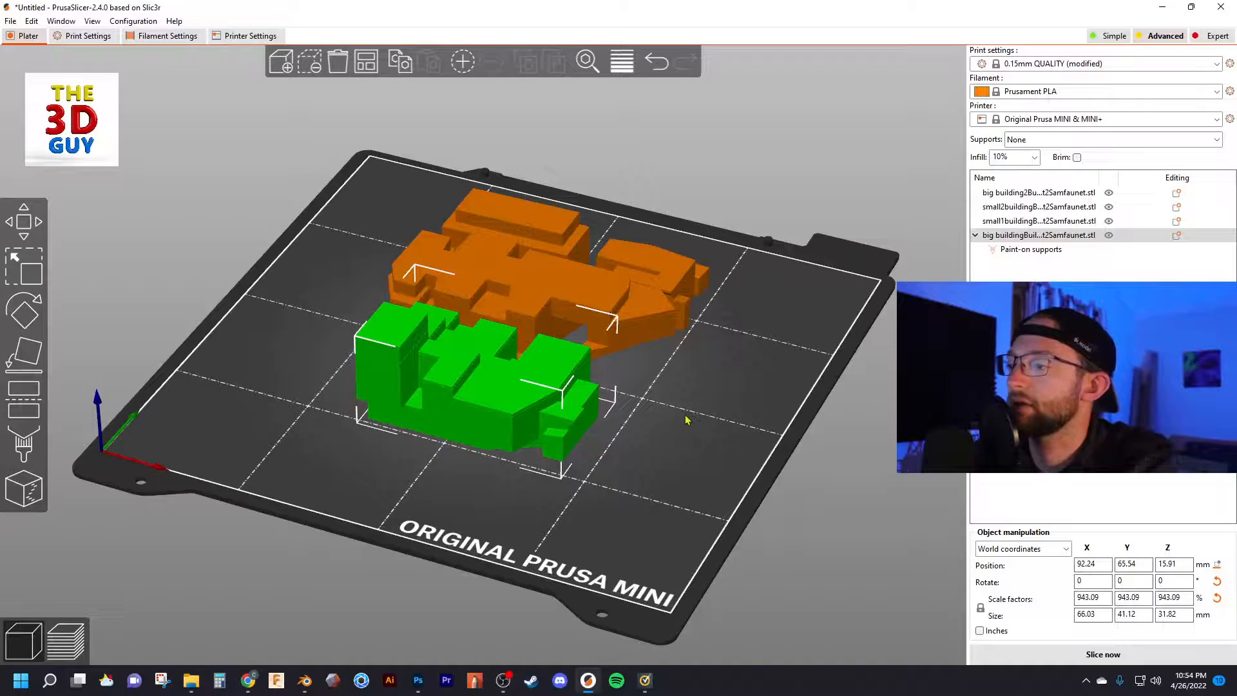
left_click_drag(686, 420, 675, 452)
left_click_drag(498, 440, 490, 450)
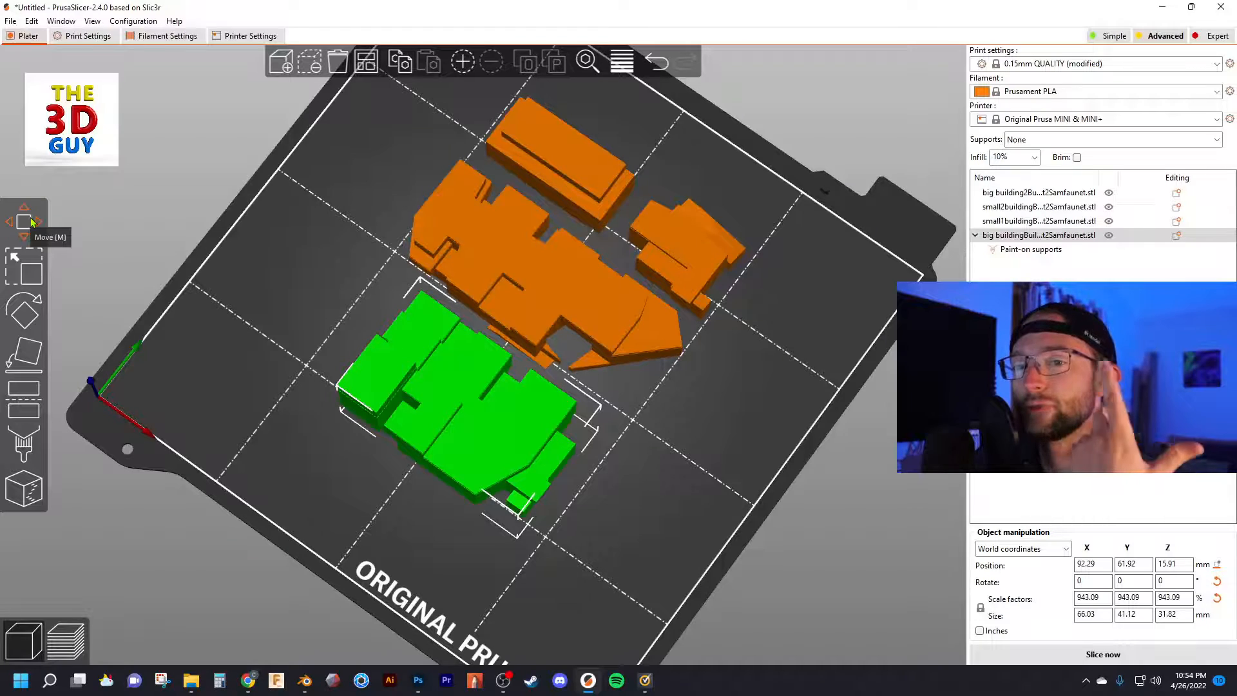
left_click(513, 273)
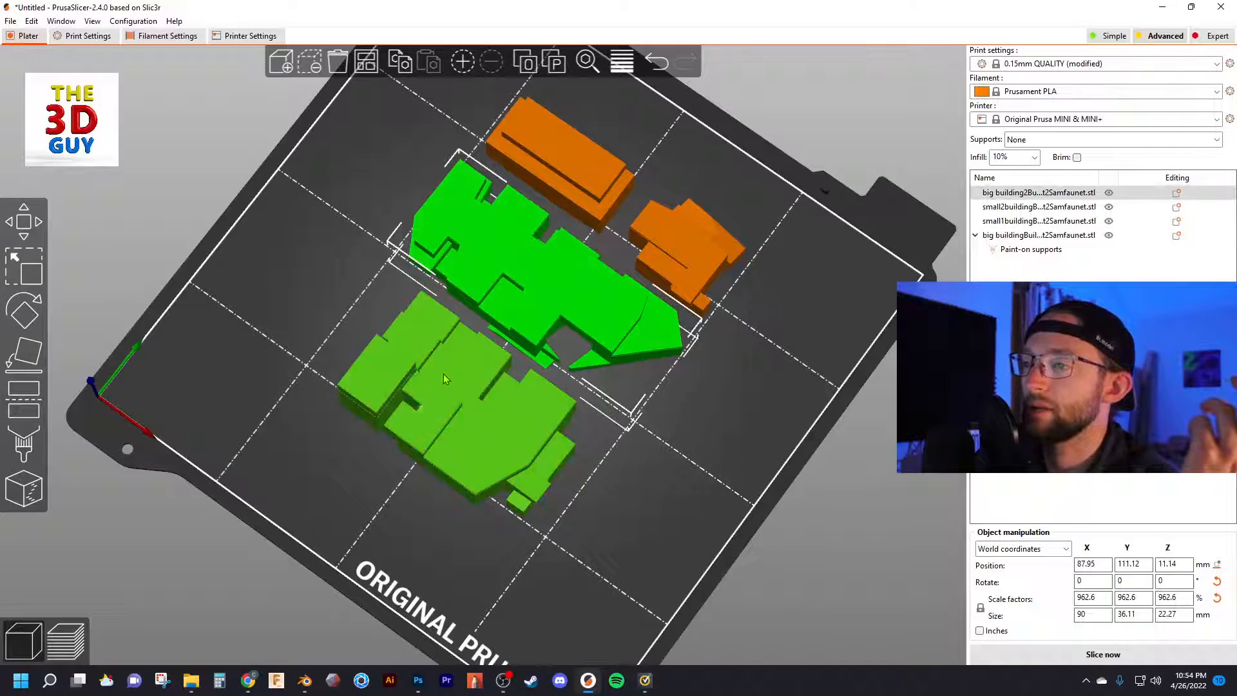
mouse_move(435, 377)
left_mouse_down()
mouse_move(396, 391)
mouse_move(420, 380)
left_mouse_up()
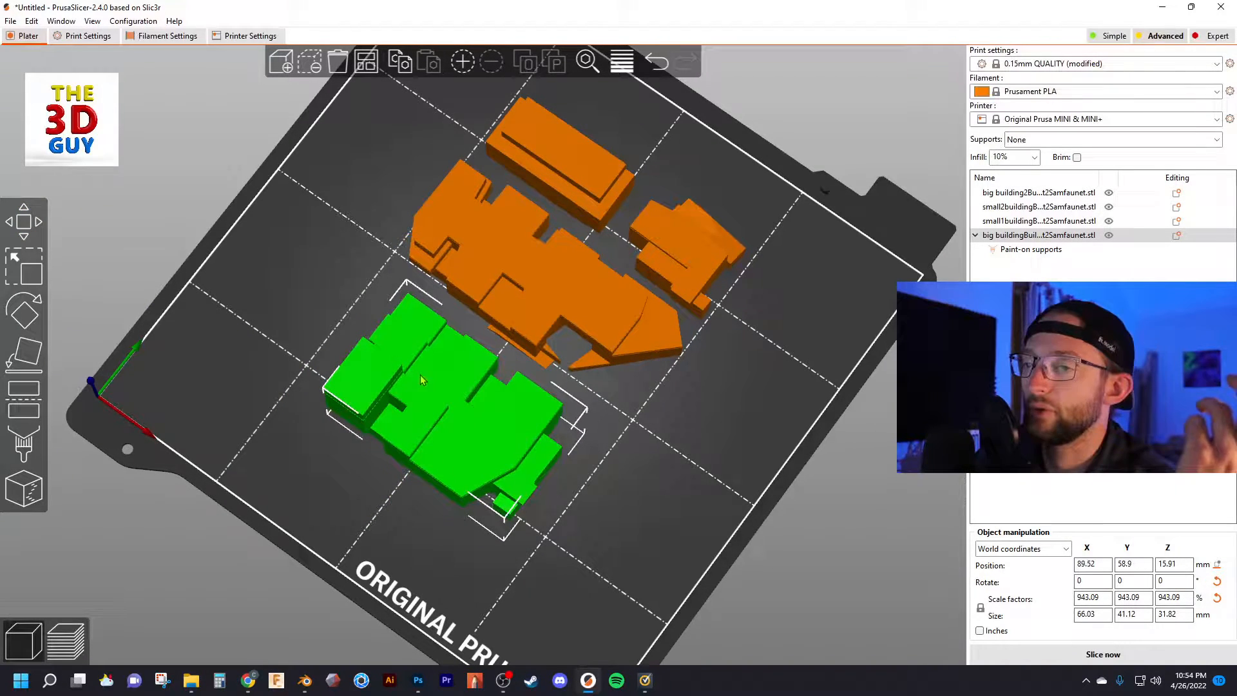
Show the scale handles and the rotation rings on the front big building, and clear the selection.
left_click(17, 273)
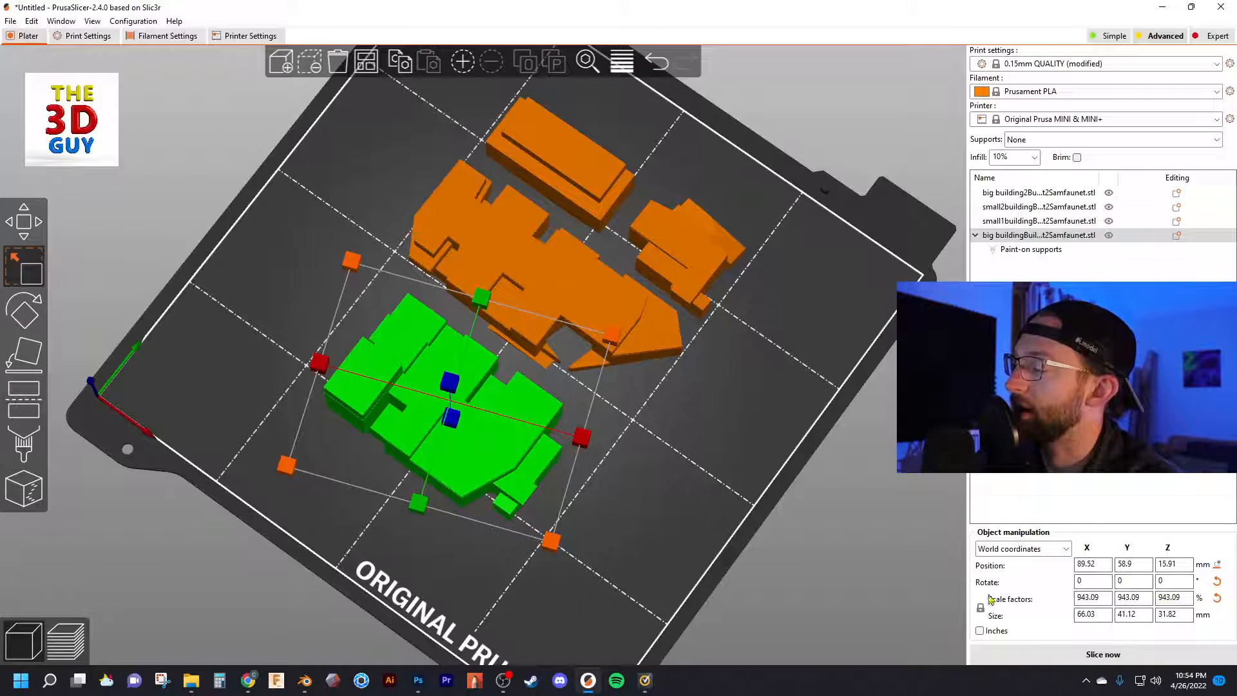
left_click(22, 315)
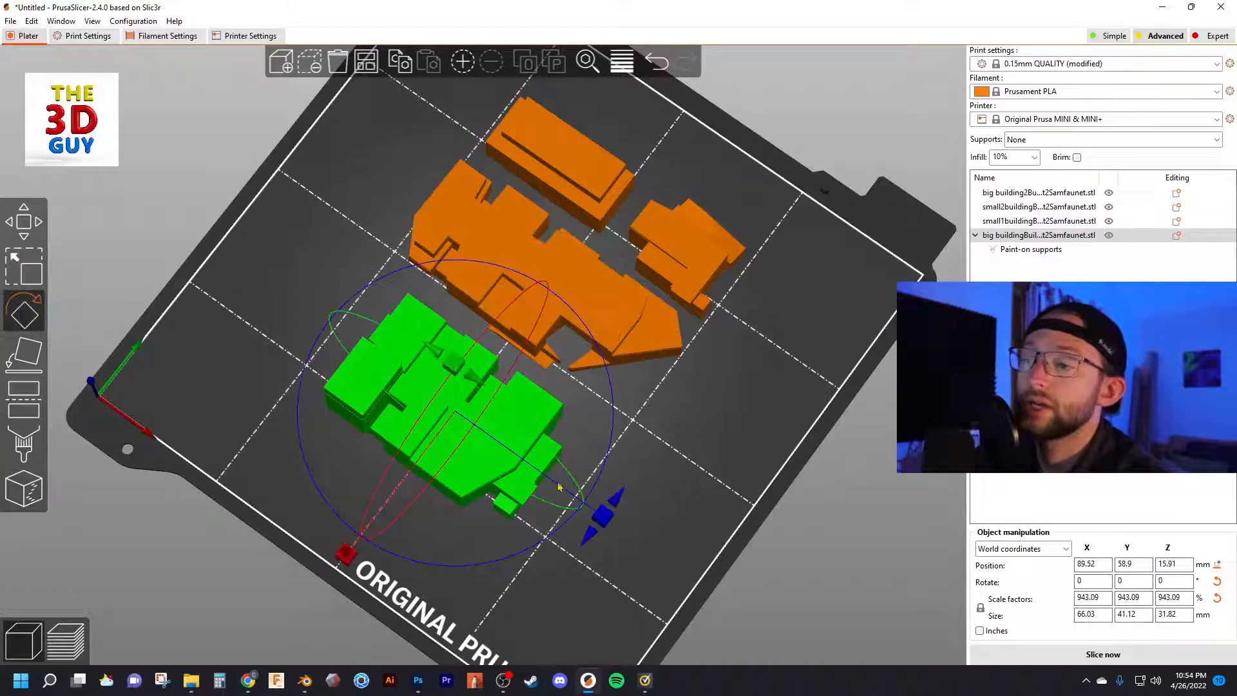
left_click_drag(683, 490, 691, 417)
mouse_move(457, 201)
left_mouse_down()
mouse_move(398, 223)
mouse_move(460, 223)
left_mouse_up()
left_click(199, 316)
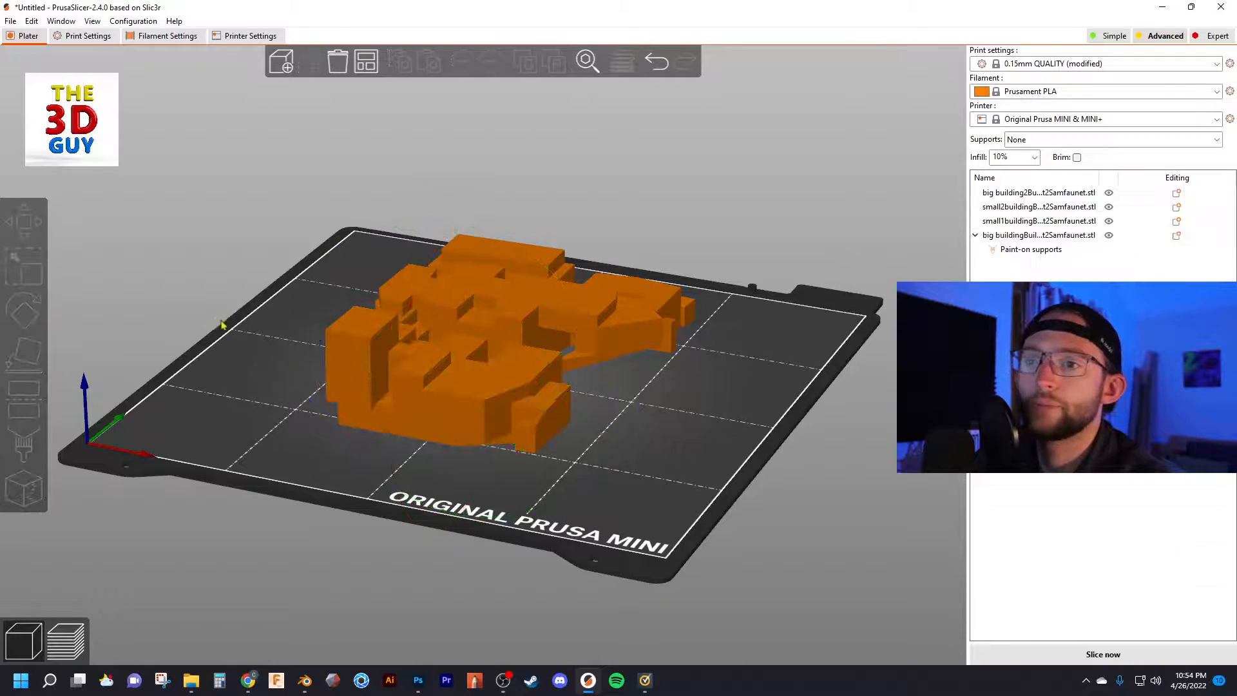
Use Place on Face to stand the front big building on end and turn it upside down.
left_click(389, 378)
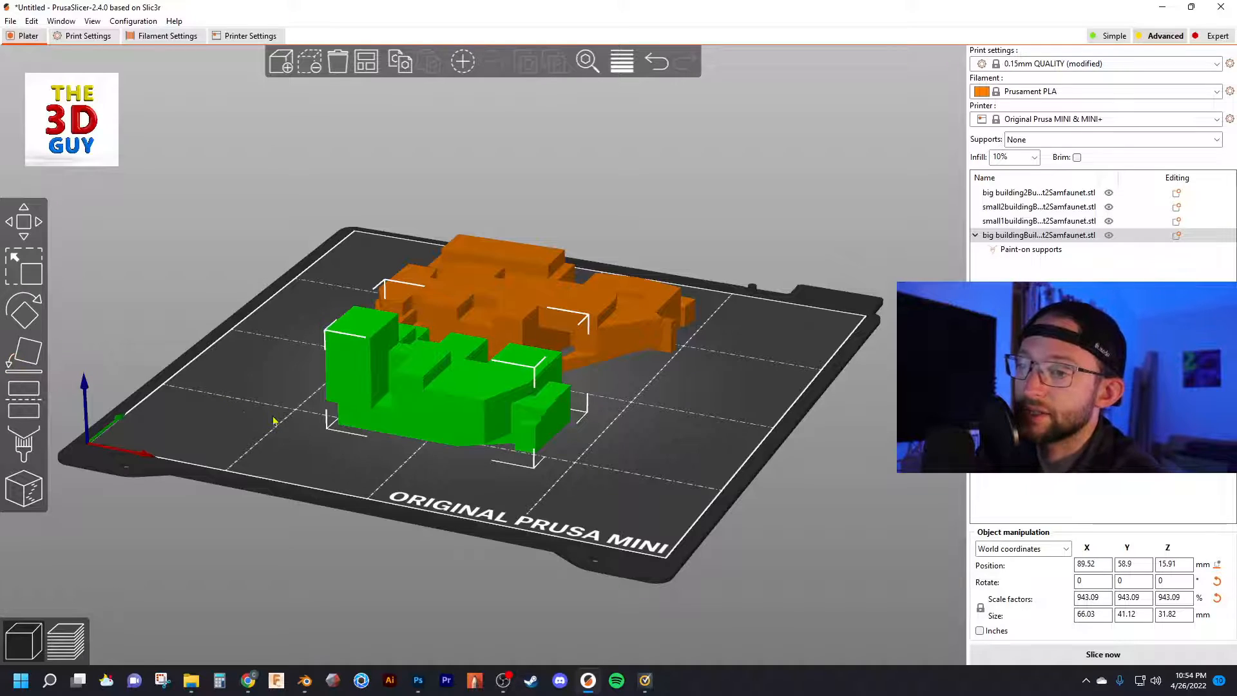
left_click(36, 356)
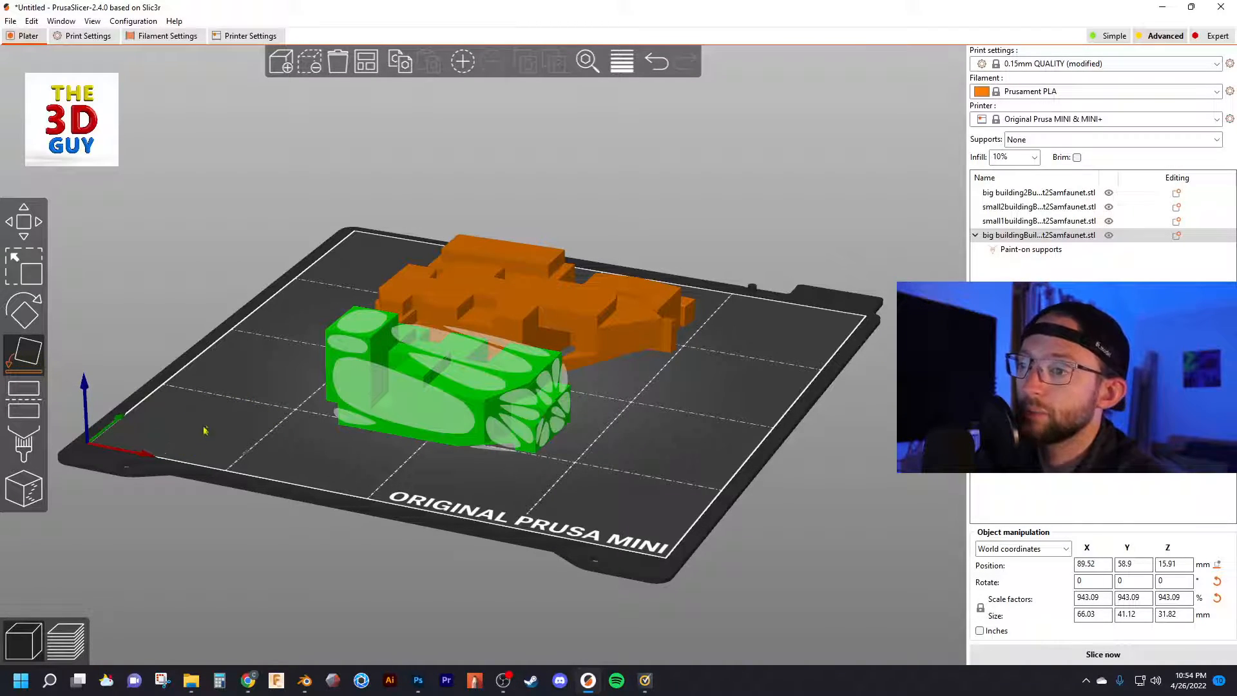
left_click_drag(204, 430, 401, 422)
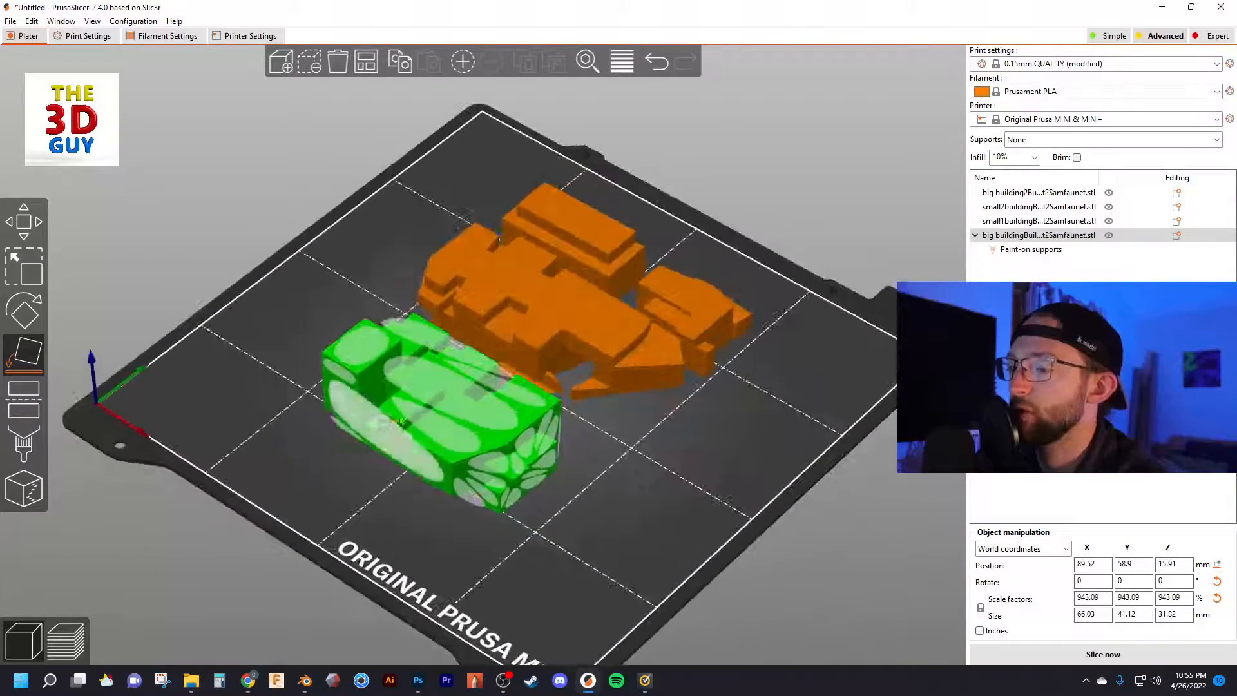
left_click(427, 417)
left_click_drag(498, 498, 393, 486)
left_click(358, 381)
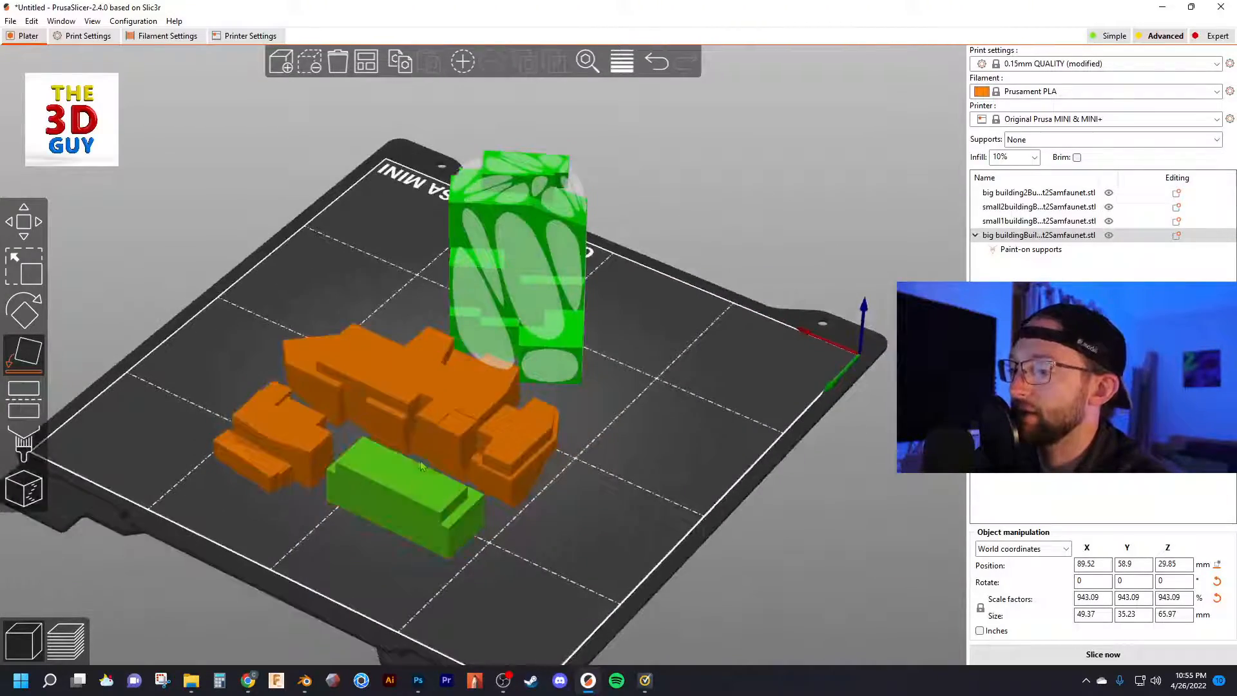
left_click(549, 377)
Rotate the upside-down building about the Y axis until it stands upright on the bed.
left_click_drag(550, 378, 631, 420)
left_click_drag(646, 284, 646, 305)
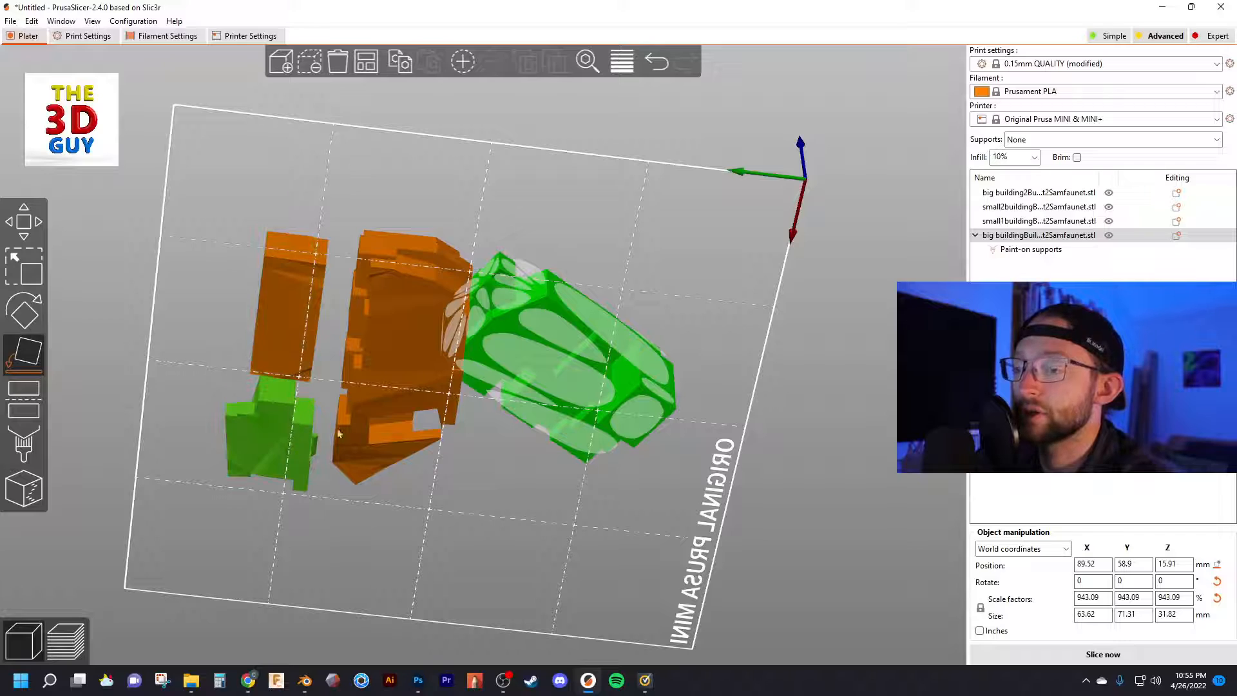
left_click_drag(461, 219, 585, 348)
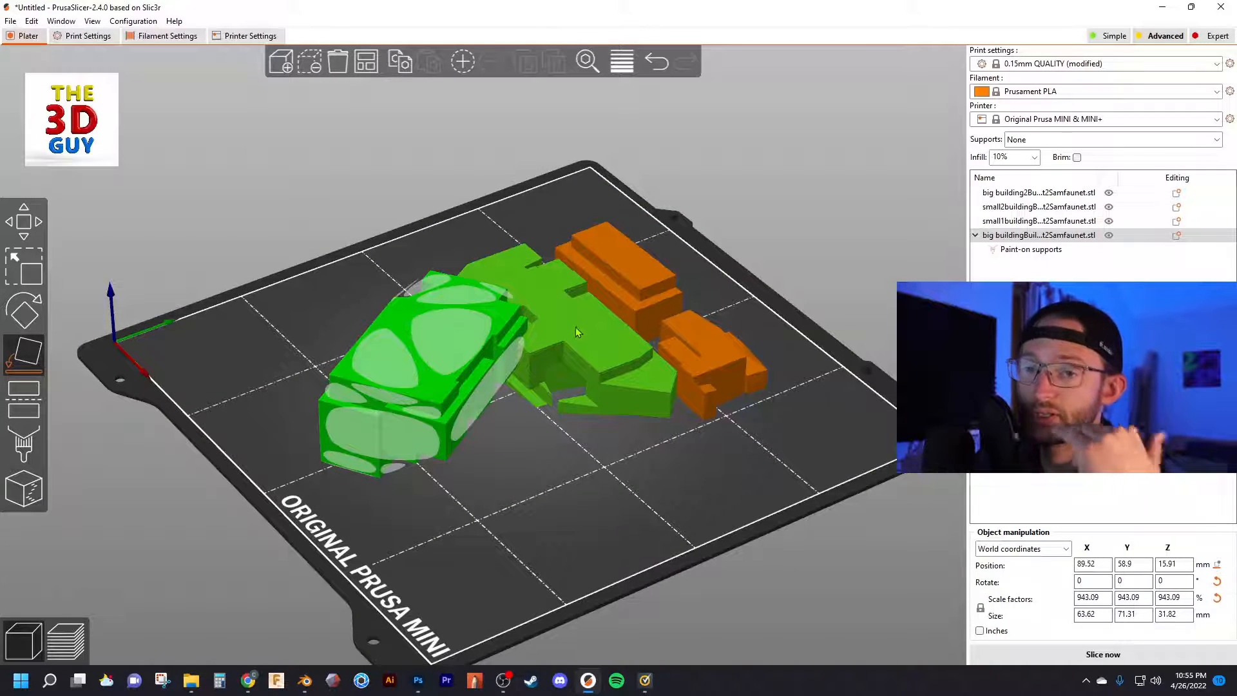
left_click_drag(469, 505, 374, 345)
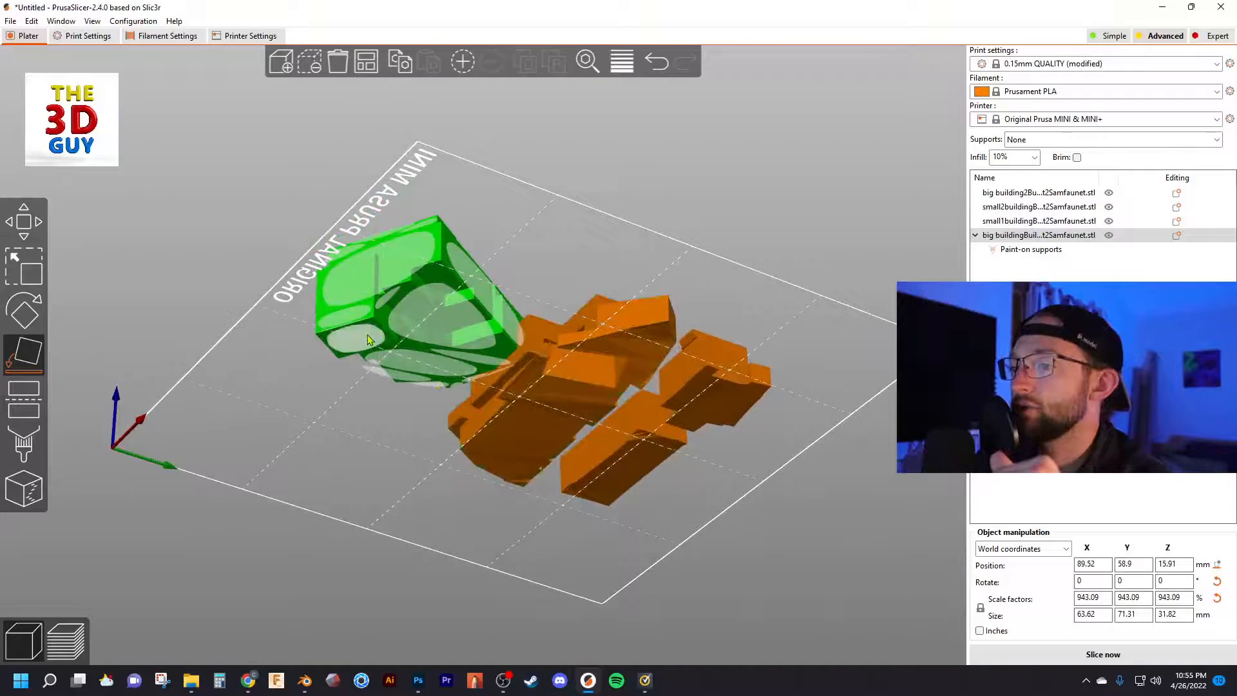
mouse_move(280, 373)
left_mouse_down()
mouse_move(301, 404)
mouse_move(230, 433)
mouse_move(251, 448)
left_mouse_up()
key("r")
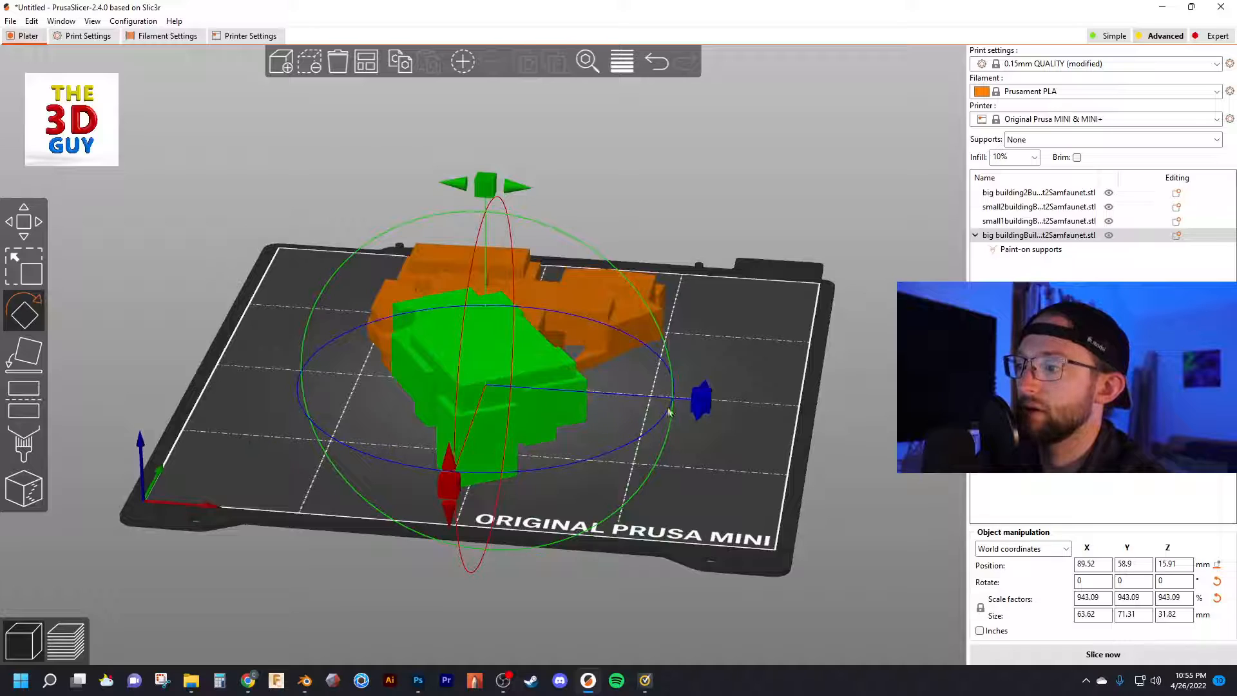
left_click_drag(669, 411, 486, 557)
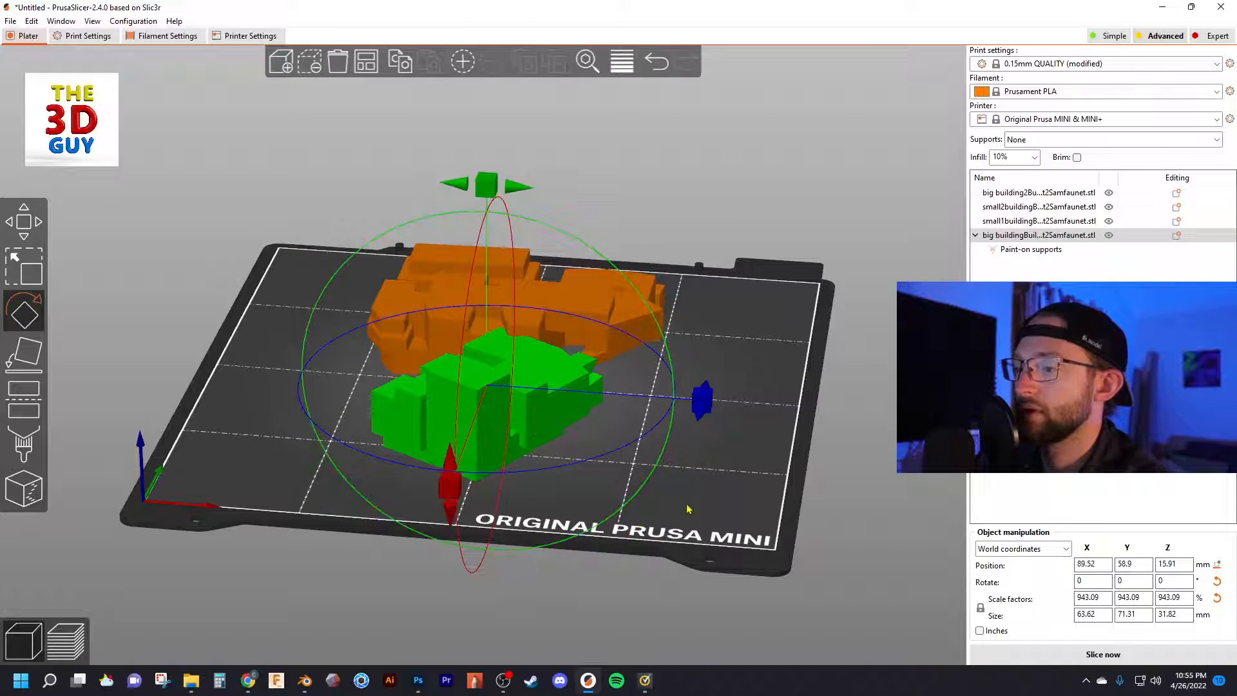
left_click(693, 489)
left_click_drag(695, 486, 688, 539)
Rotate the front big building about the vertical axis until its long side runs parallel to the X axis.
left_click(527, 456)
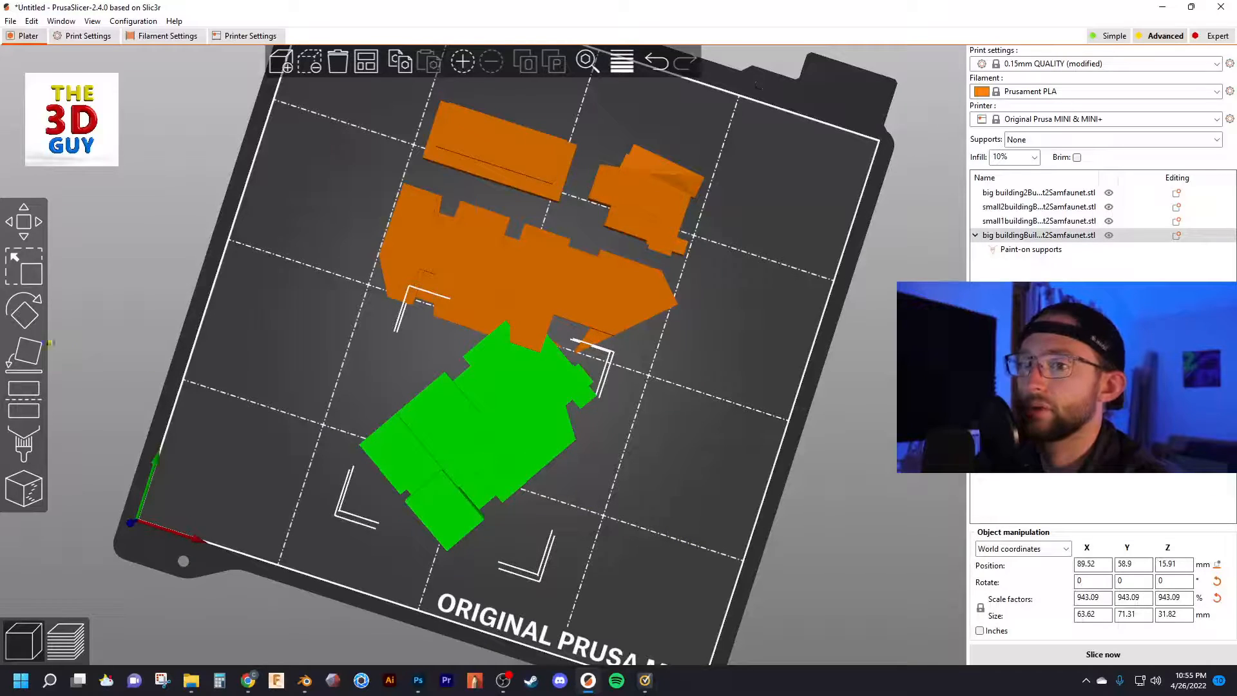
left_click(24, 312)
left_click_drag(668, 493, 507, 590)
left_click(654, 571)
left_click_drag(654, 572, 660, 518)
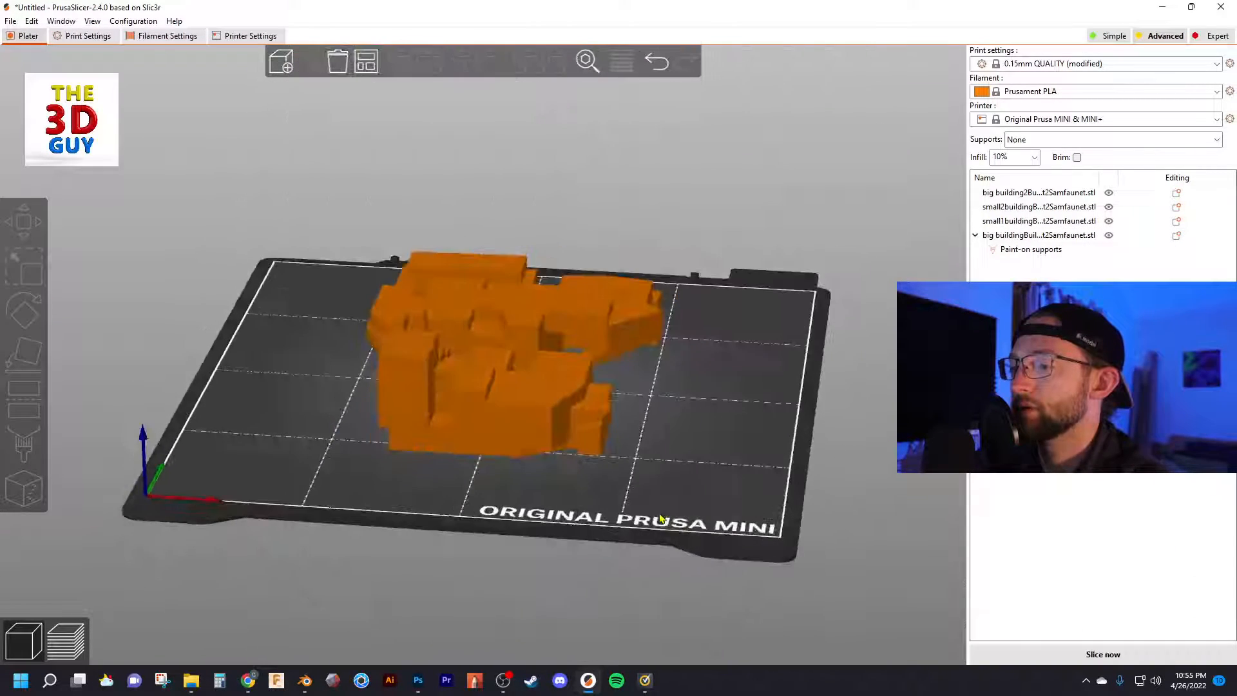
left_click(414, 348)
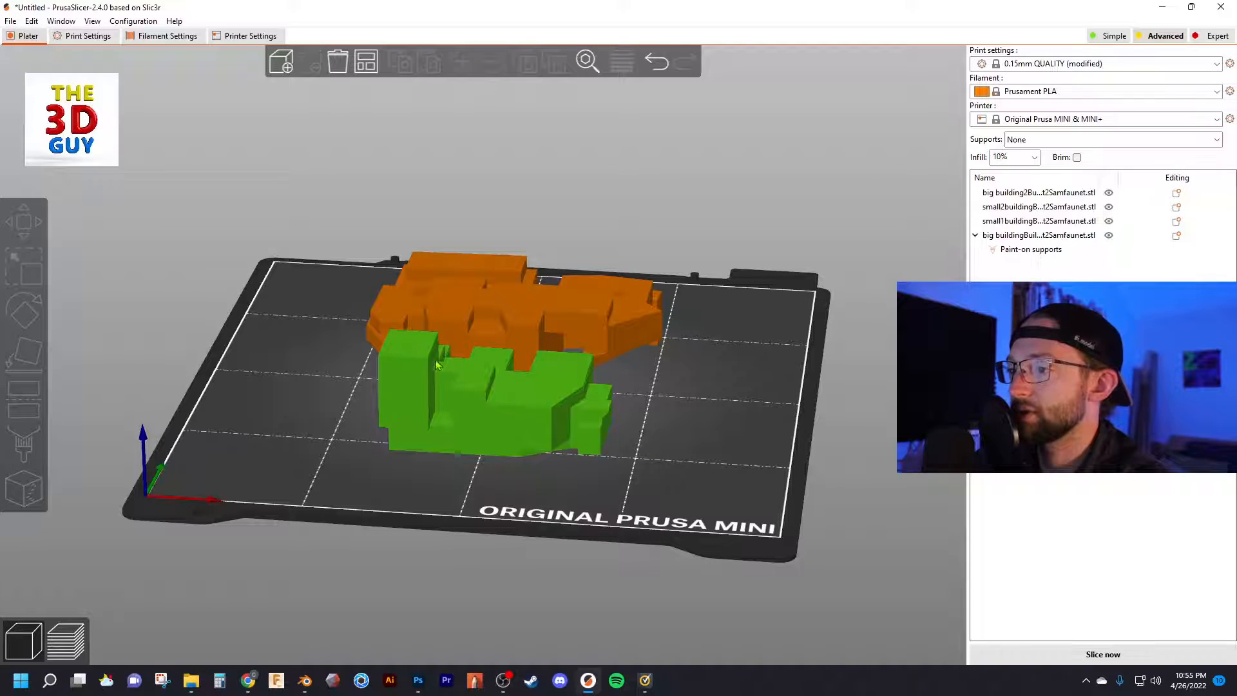
left_click_drag(609, 422, 446, 379)
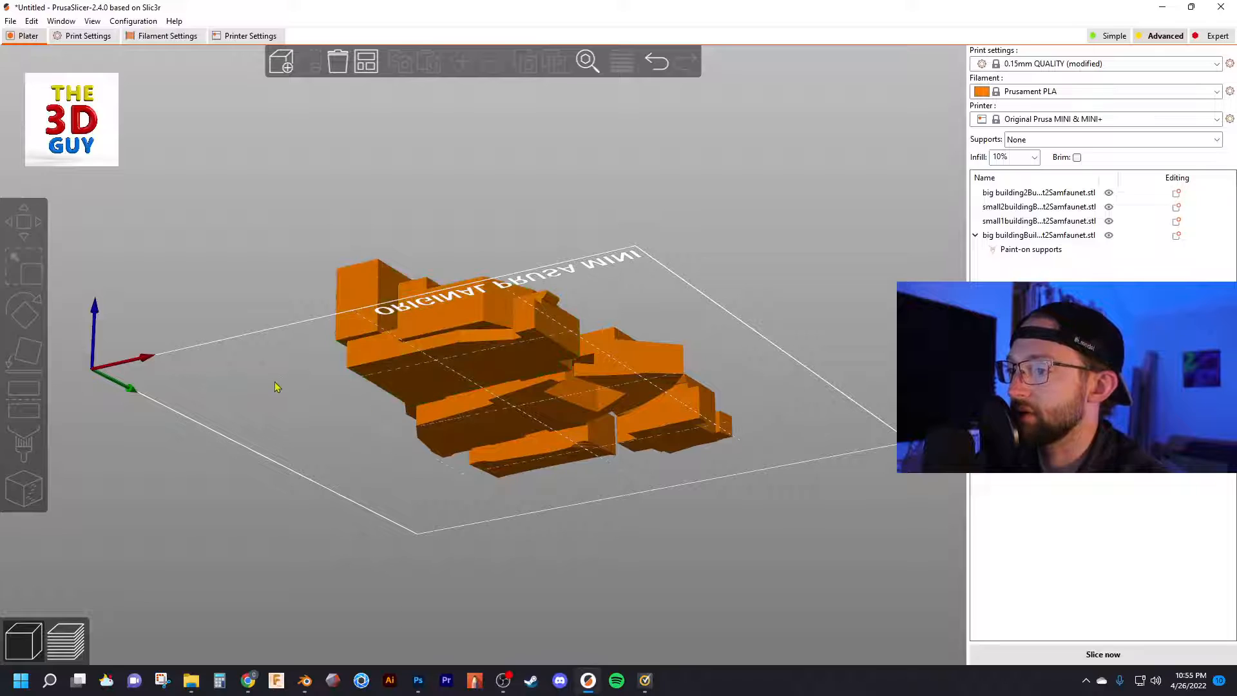
left_click_drag(274, 383, 284, 422)
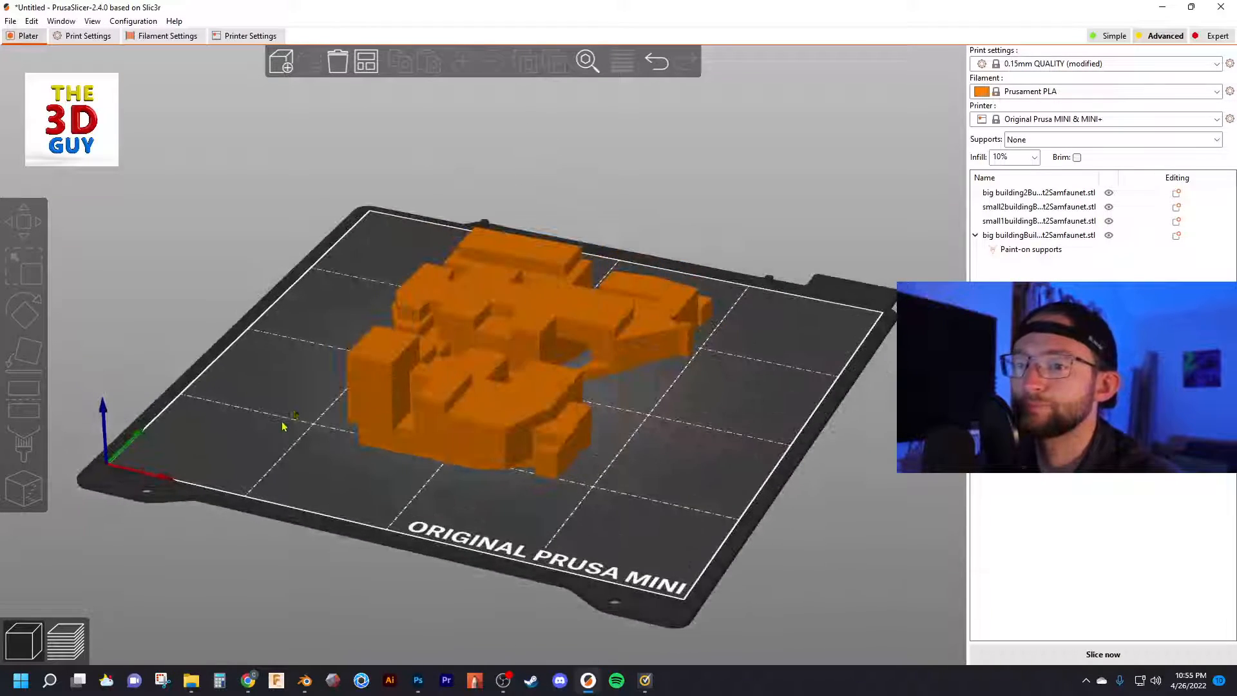
Preview a horizontal cut through the front big building at Z 9.99 mm and leave it without performing the cut.
left_click(369, 394)
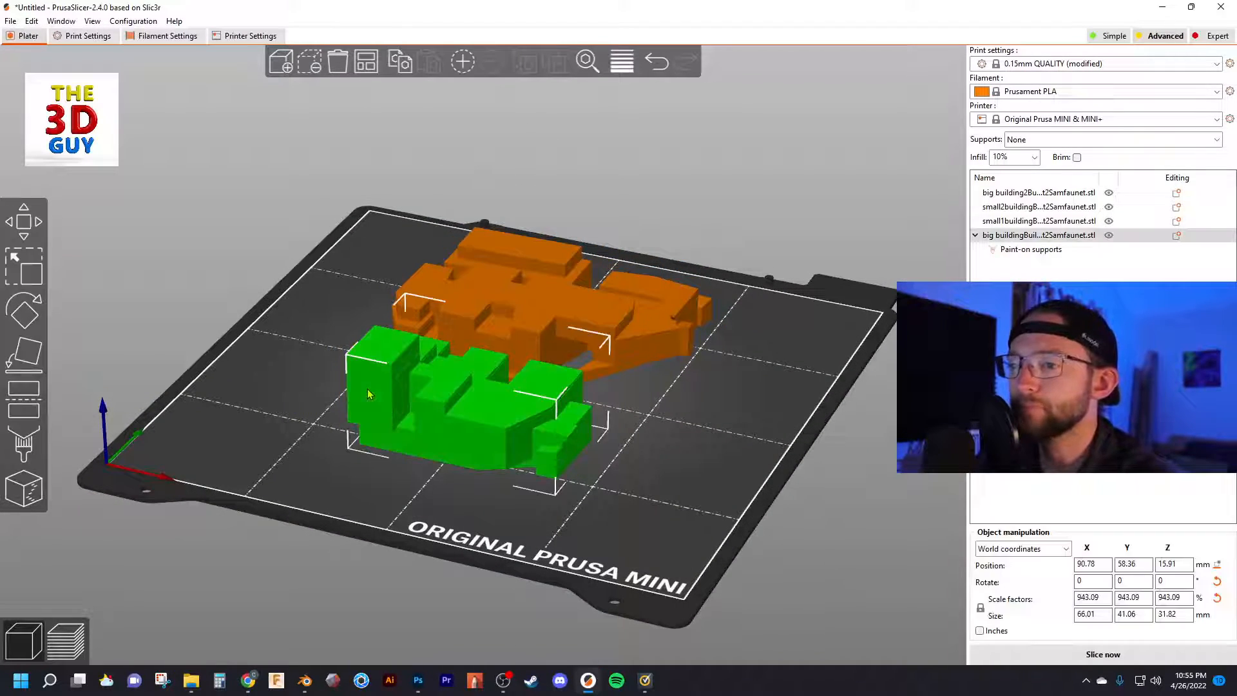
left_click(22, 405)
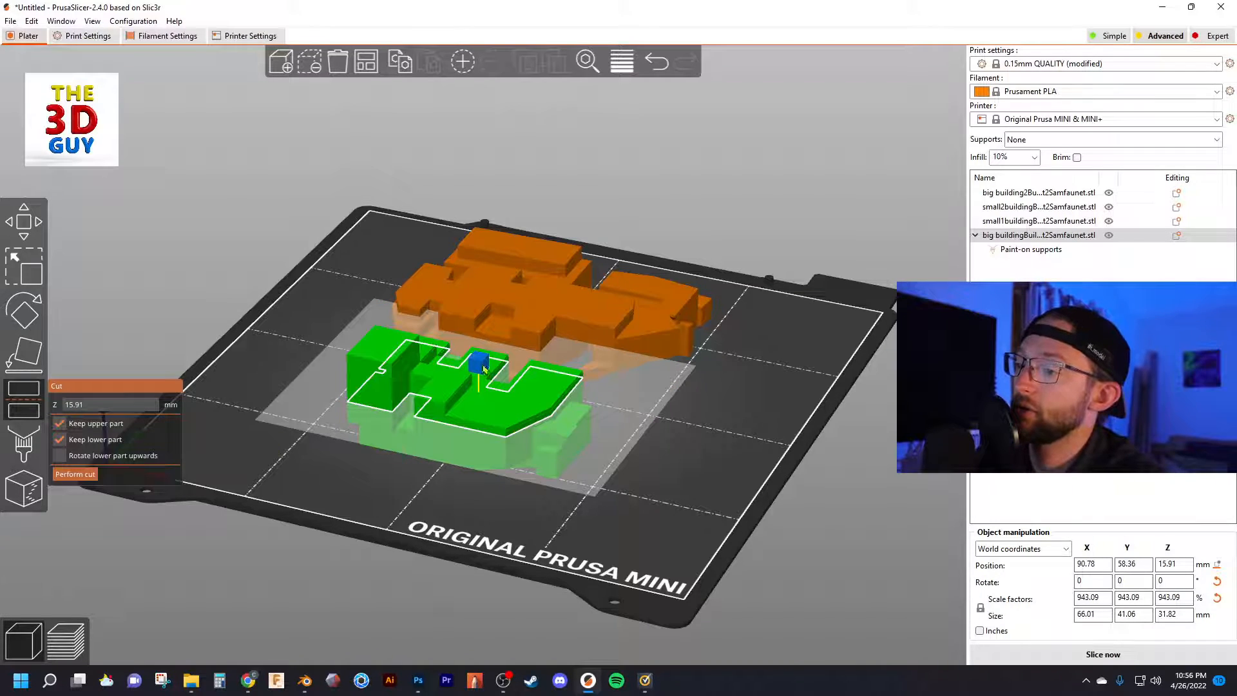
mouse_move(484, 368)
left_mouse_down()
mouse_move(485, 412)
mouse_move(485, 385)
left_mouse_up()
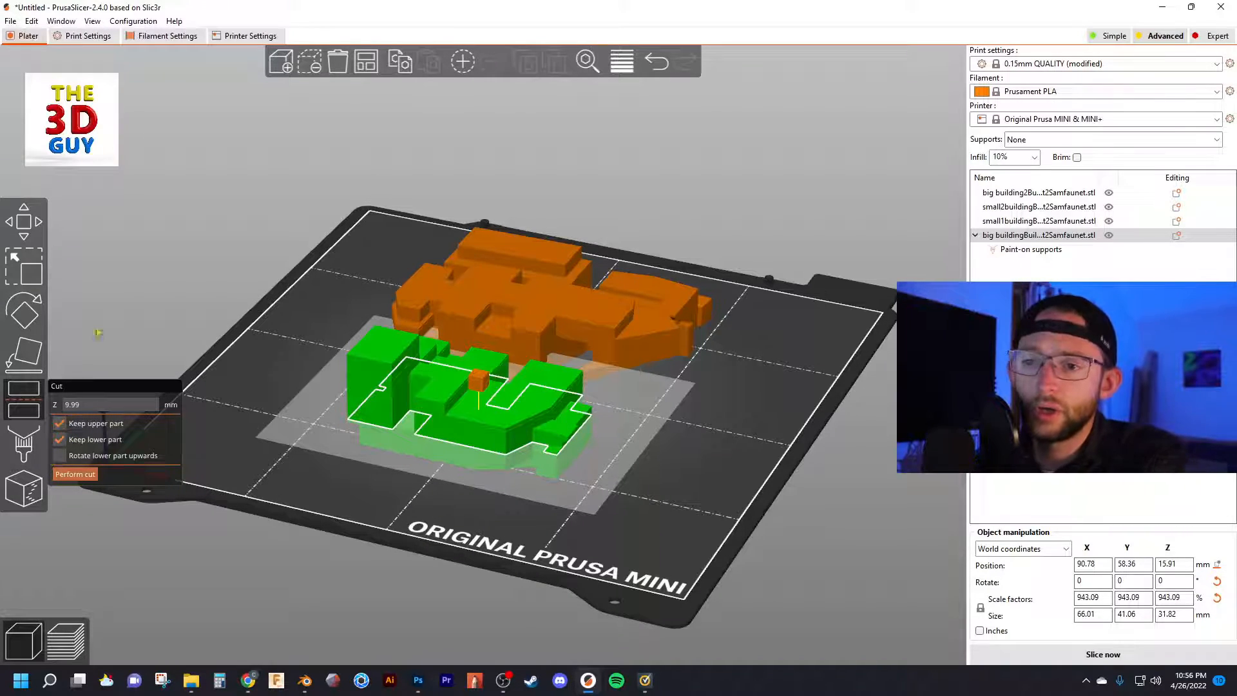
key("Escape")
Remove all painted support areas from the front big building with Paint-on supports.
left_click(486, 391)
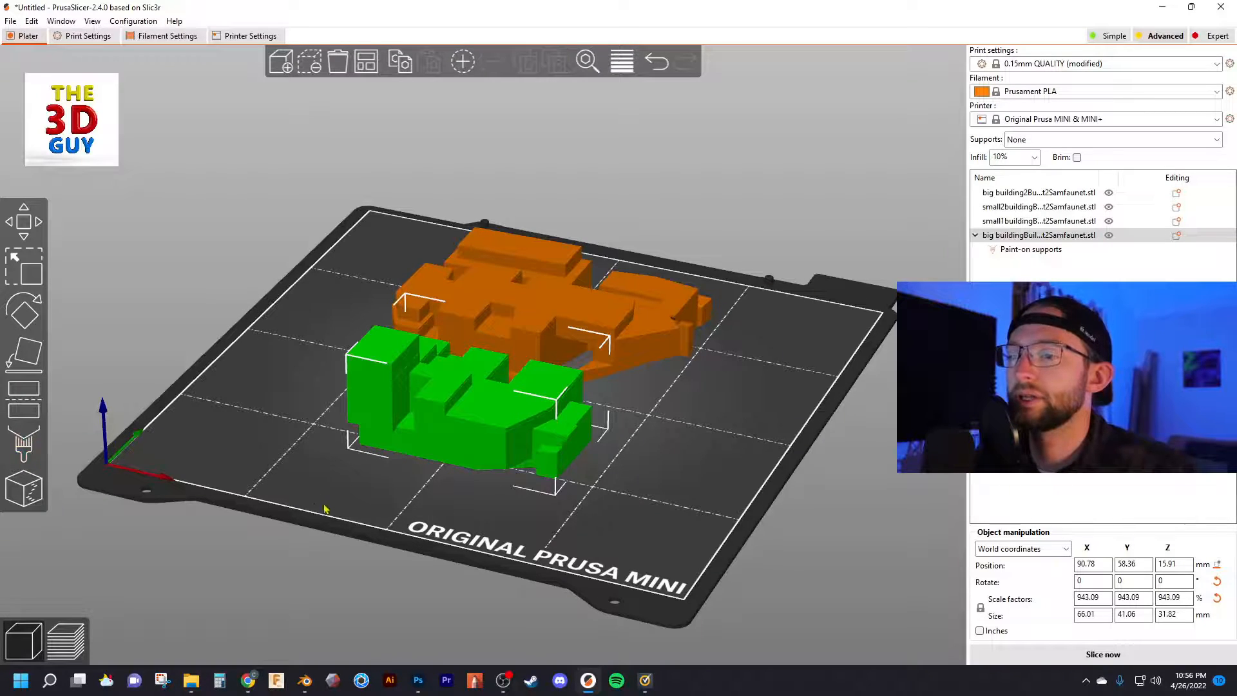
left_click_drag(300, 484, 284, 420)
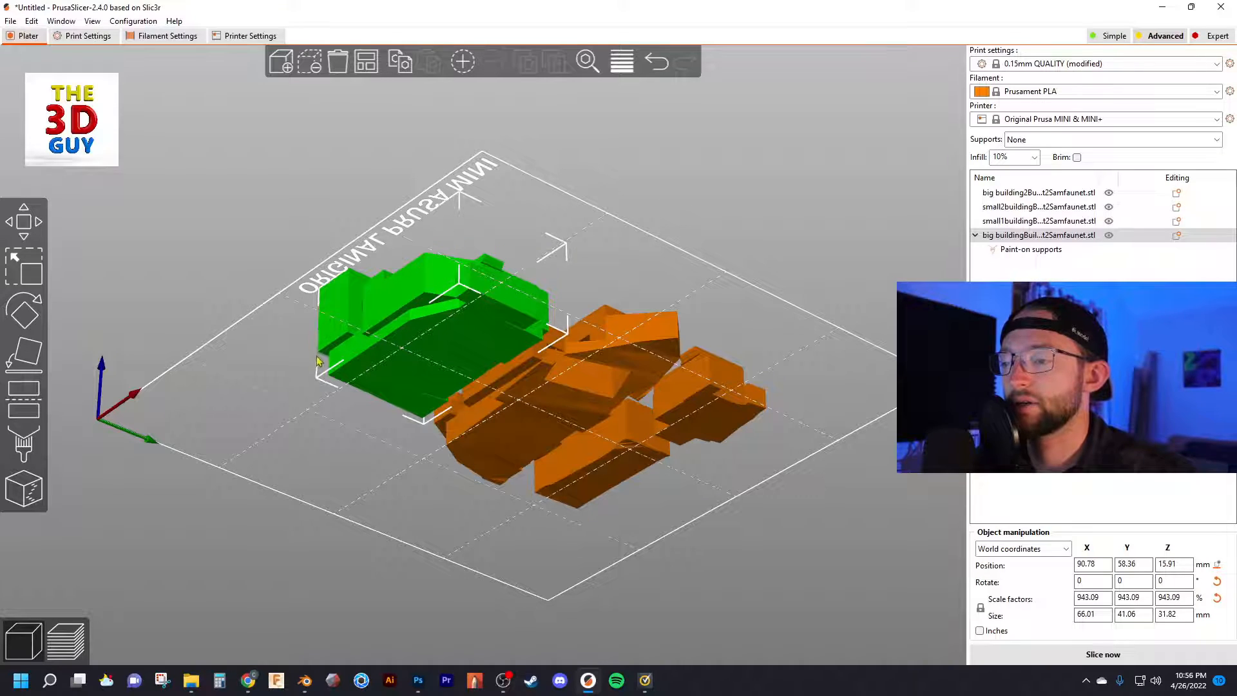
left_click(23, 446)
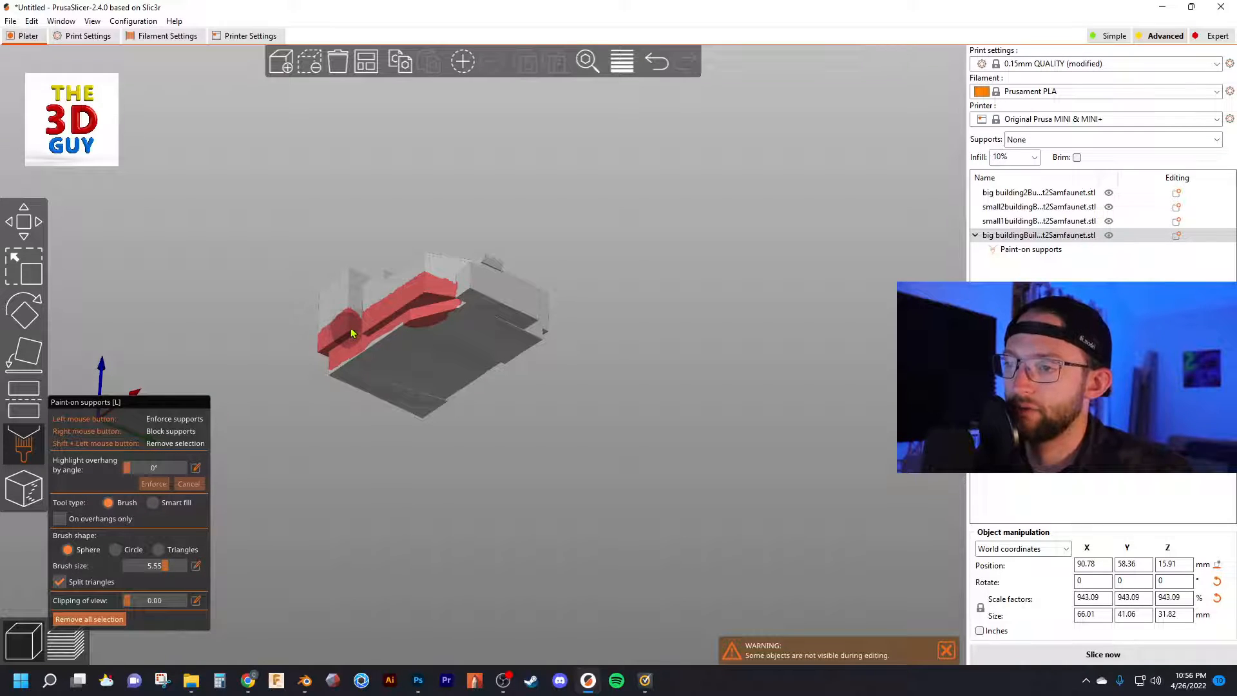
left_click(110, 621)
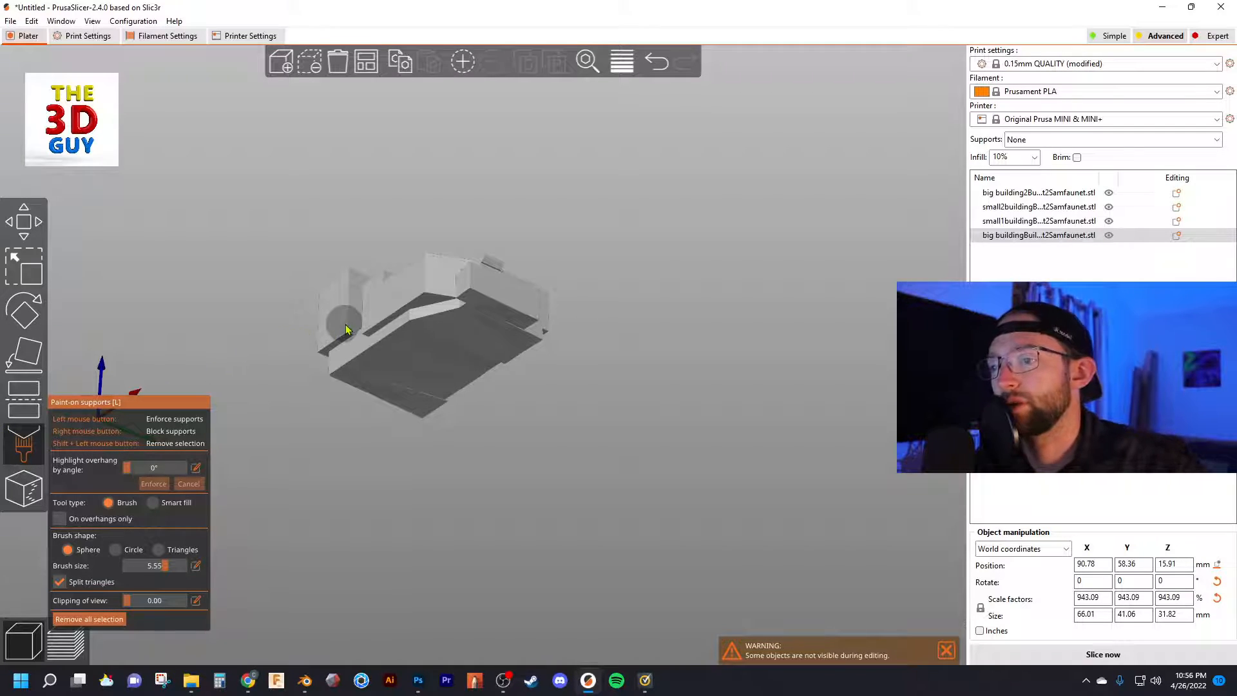
Paint support enforcers along the side overhangs of the front big building, and repaint the same areas as support blockers.
mouse_move(340, 326)
left_mouse_down()
mouse_move(332, 340)
mouse_move(396, 316)
left_mouse_up()
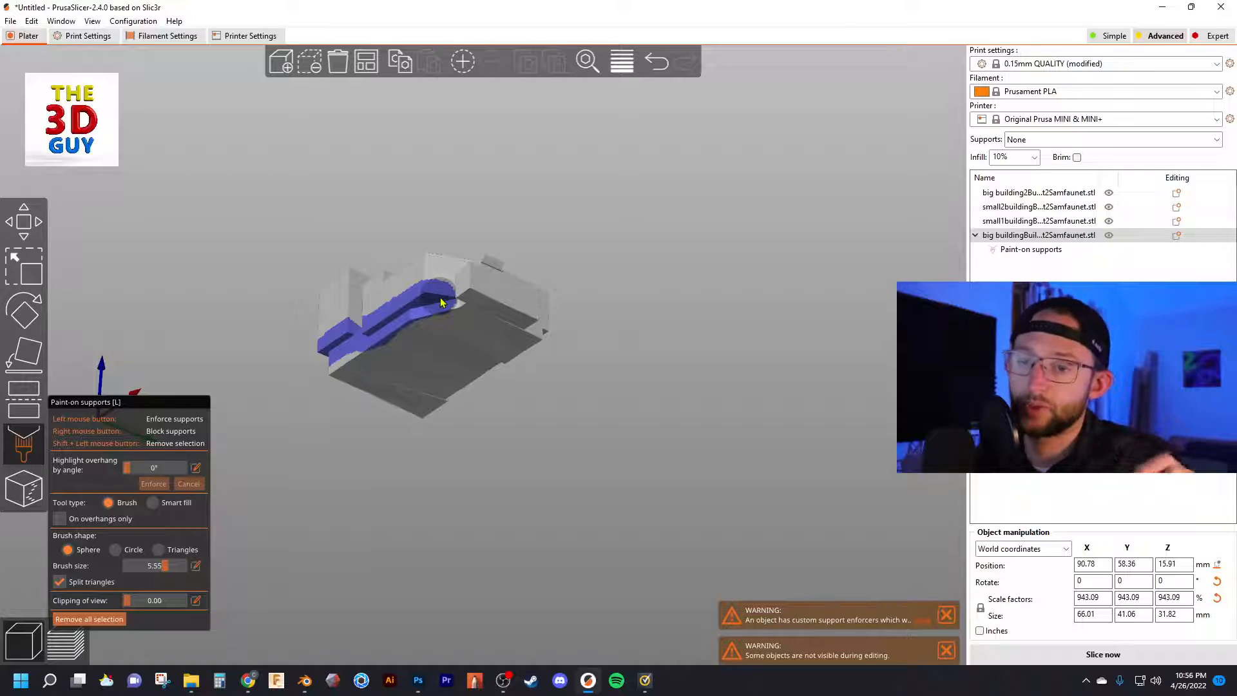
right_click_drag(441, 303, 437, 300)
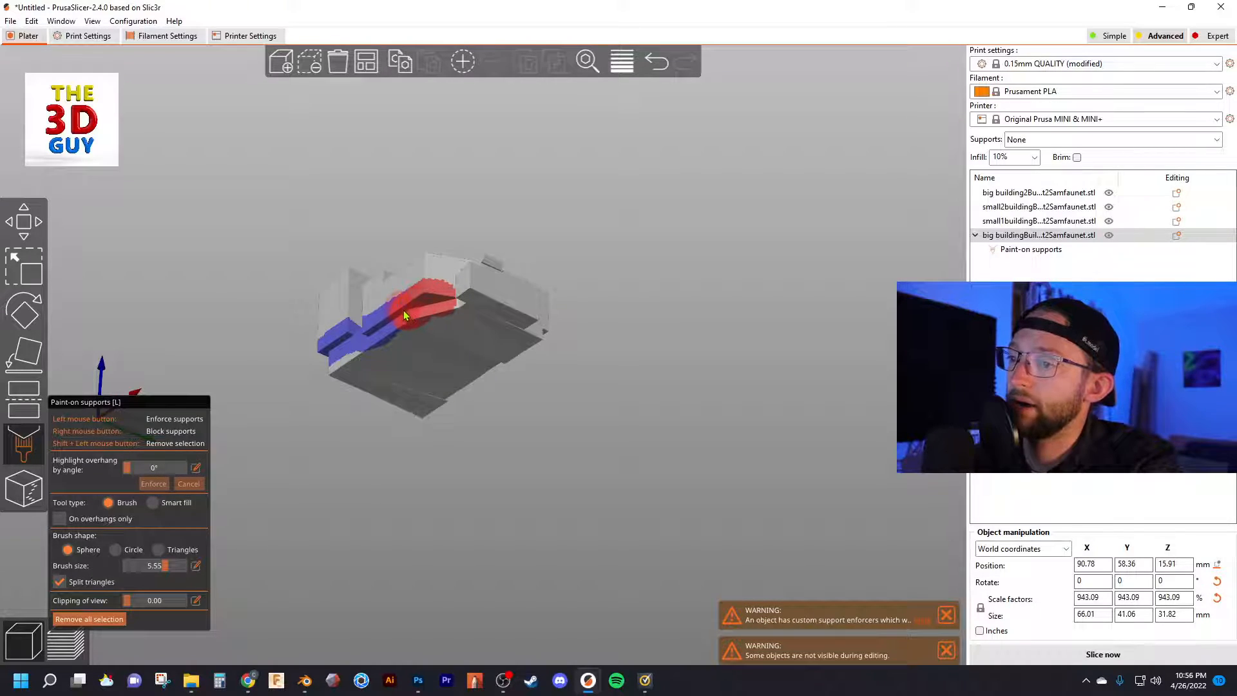
mouse_move(343, 348)
right_mouse_down()
mouse_move(328, 344)
mouse_move(360, 330)
mouse_move(330, 364)
right_mouse_up()
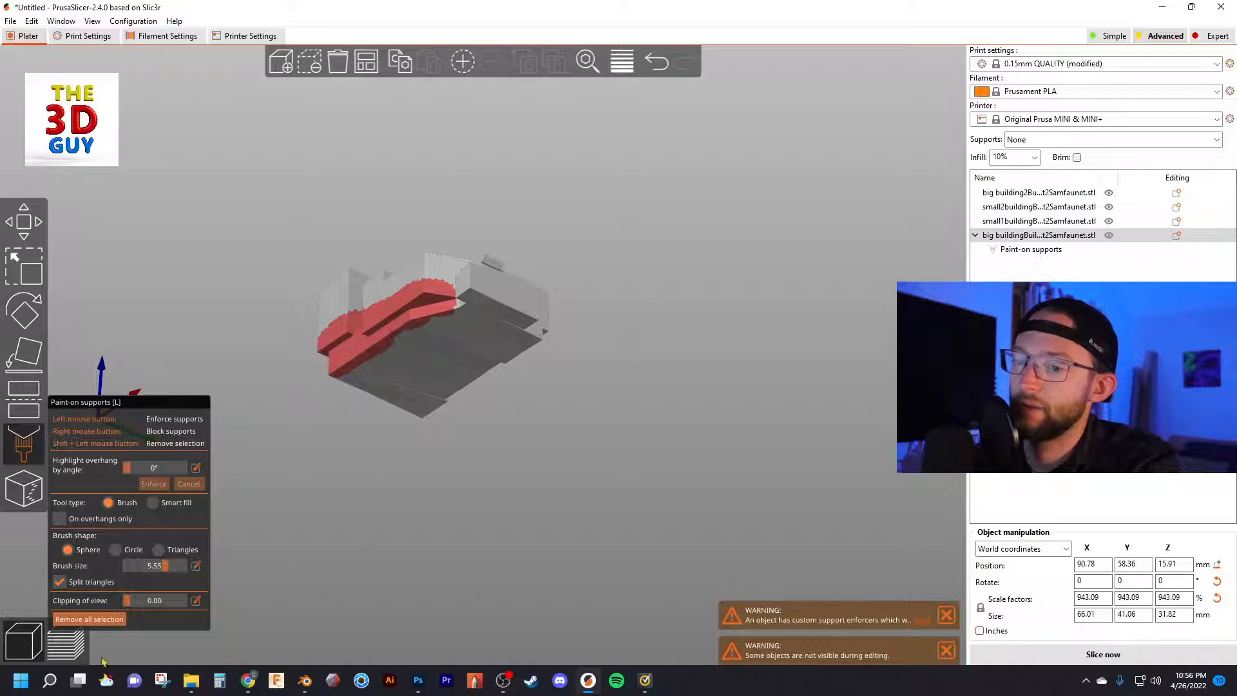
Preview the sliced buildings without supports, set supports to Everywhere, and reslice to inspect the supports from below.
left_click(58, 653)
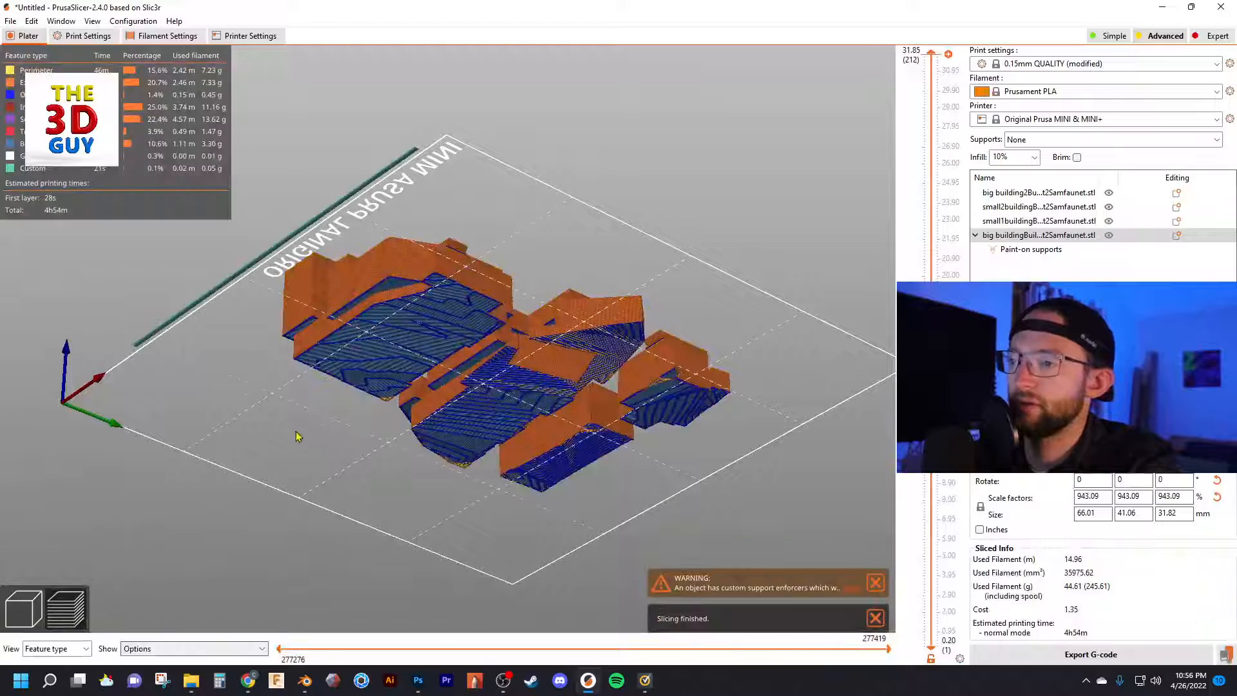
left_click(1111, 139)
left_click(1056, 193)
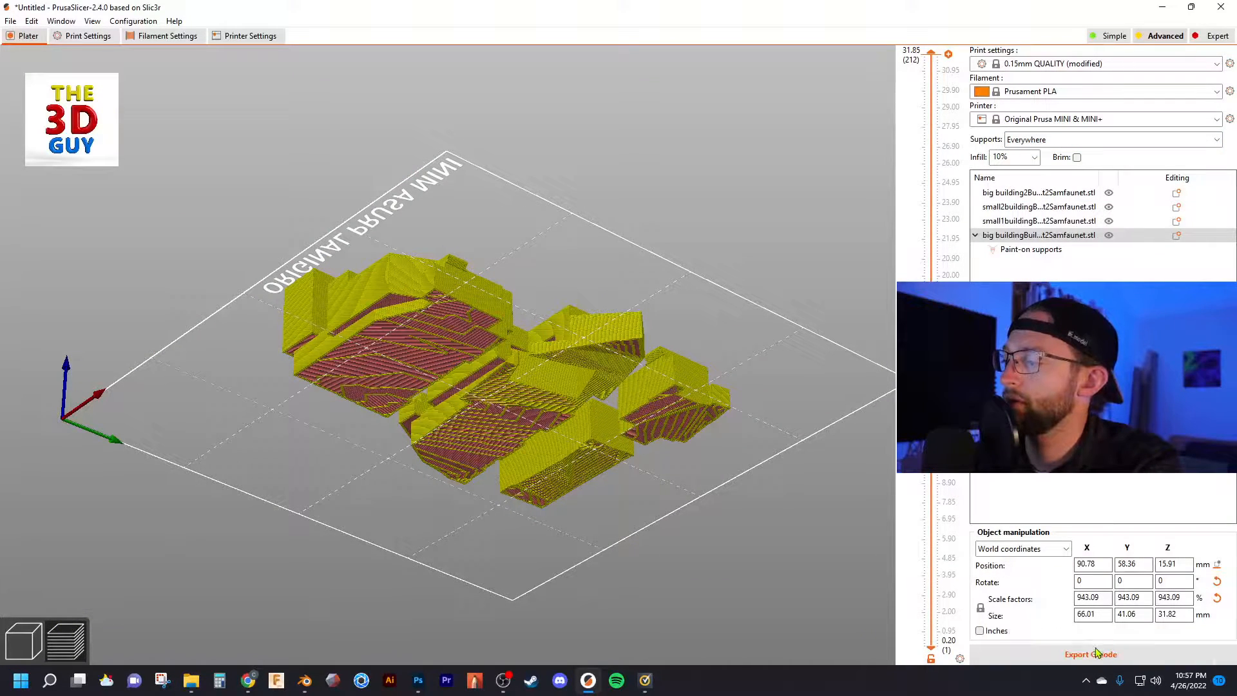
left_click_drag(554, 264, 508, 316)
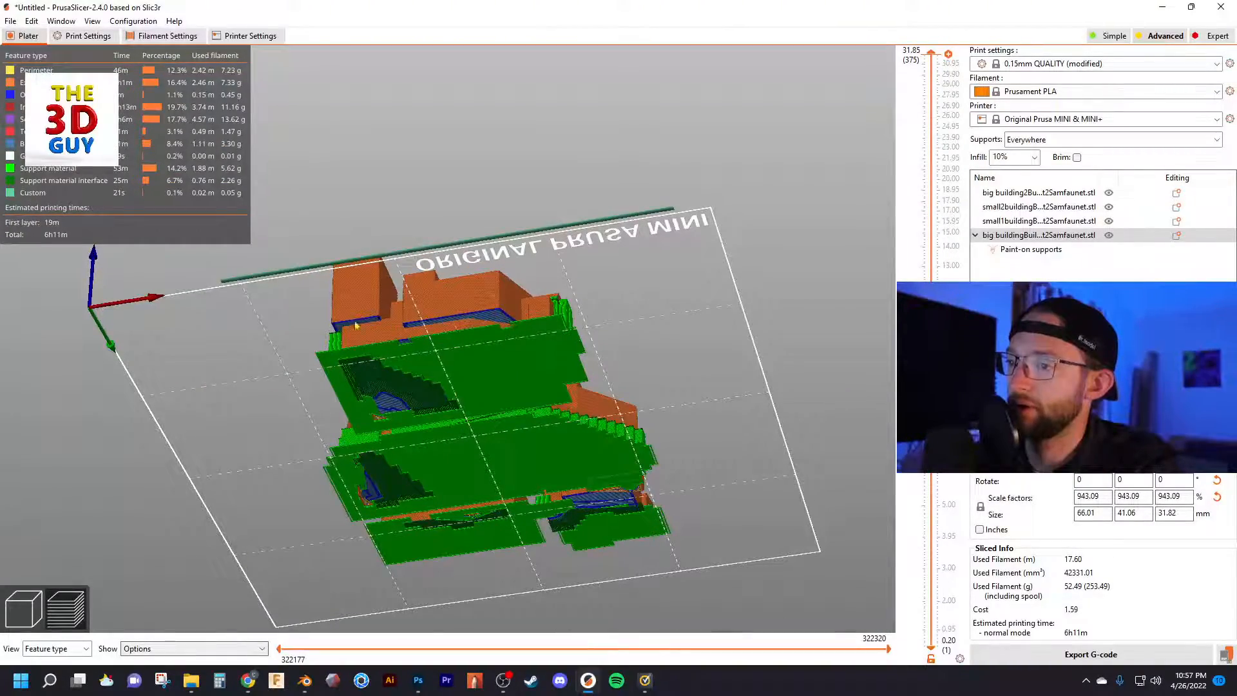
Leave Paint-on supports and compare the buildings in the 3D editor with their sliced preview from above.
left_click(23, 608)
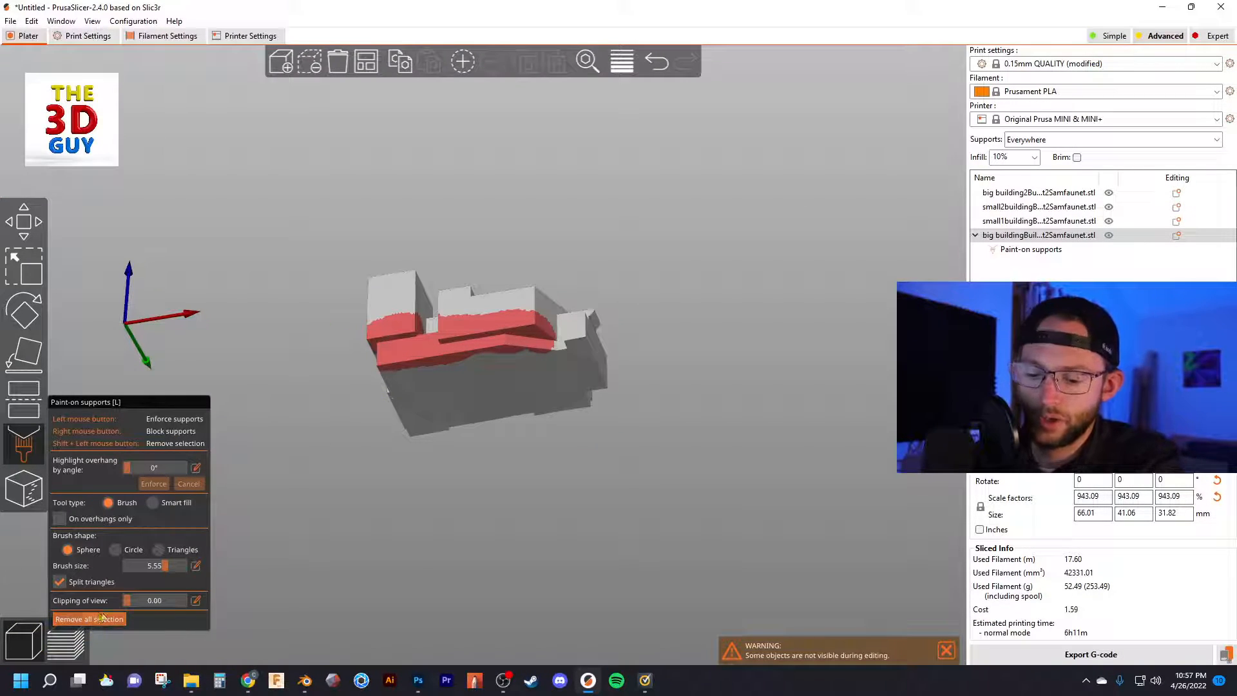
key("l")
left_click_drag(653, 318, 161, 559)
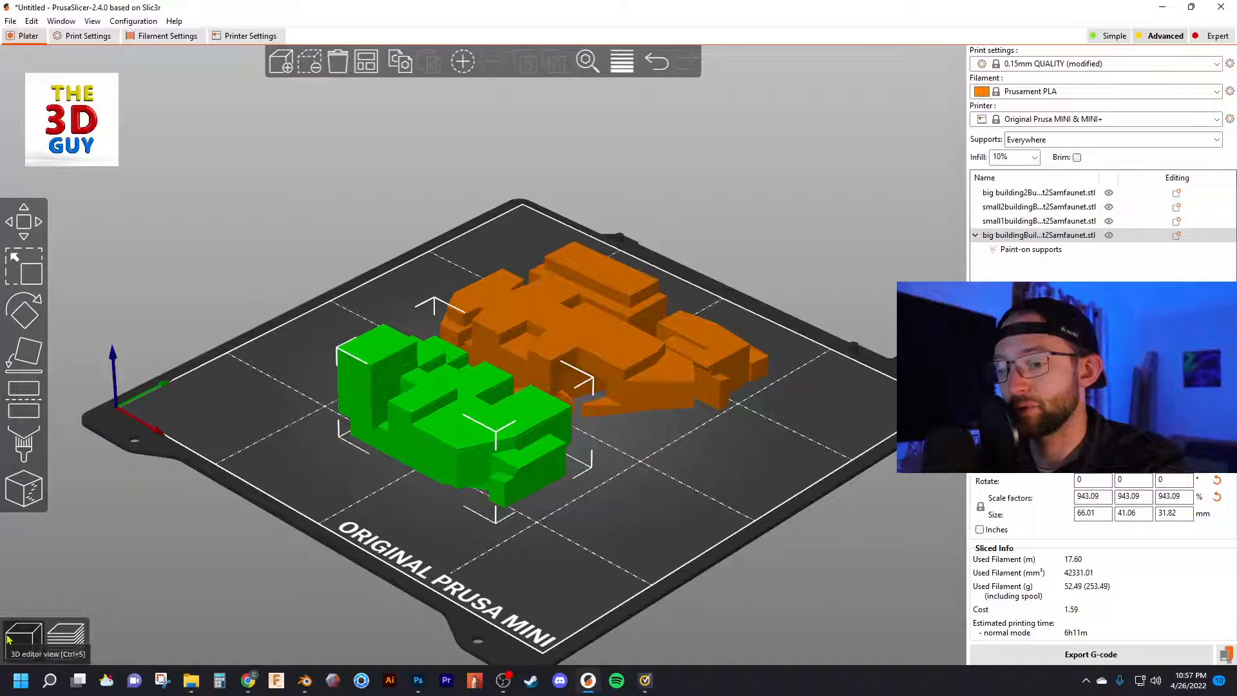
left_click(61, 636)
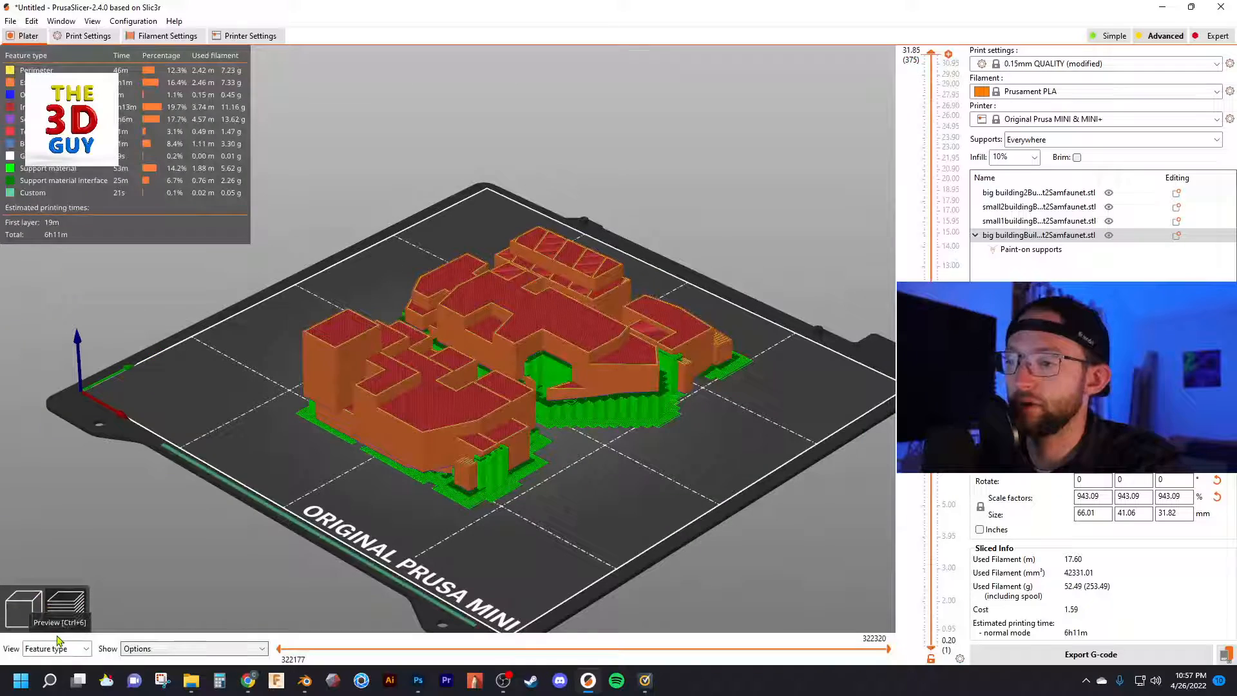
left_click(26, 612)
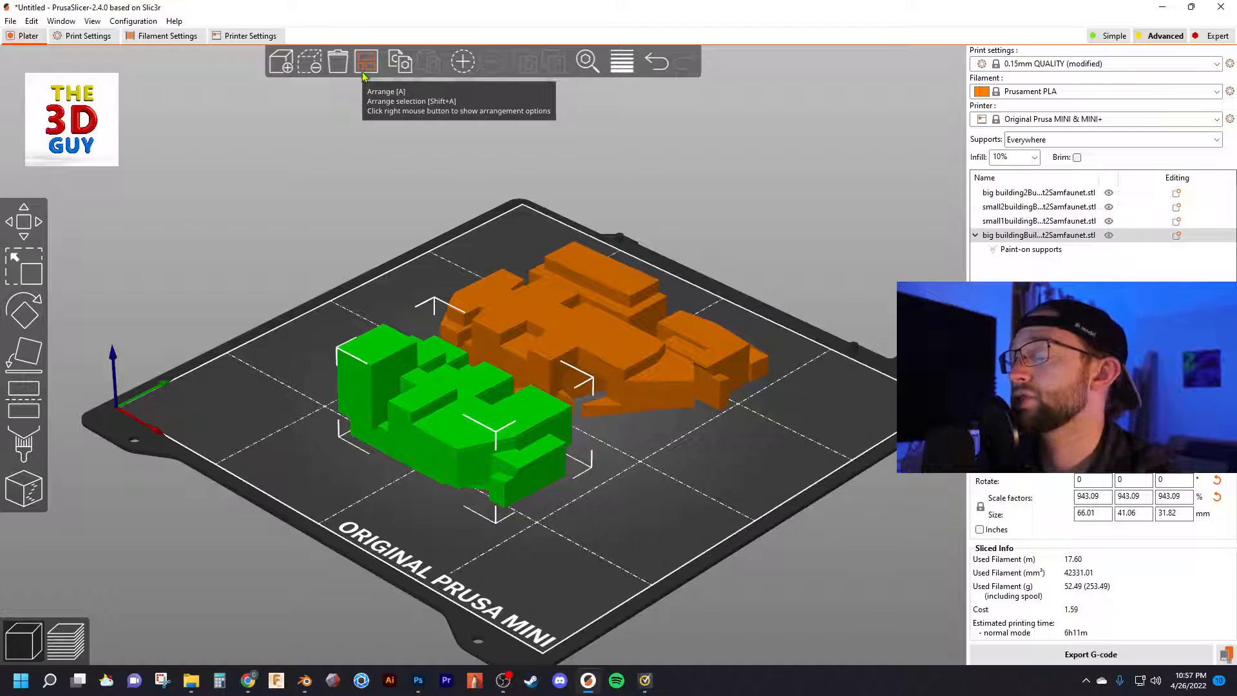
left_click_drag(704, 512, 643, 509)
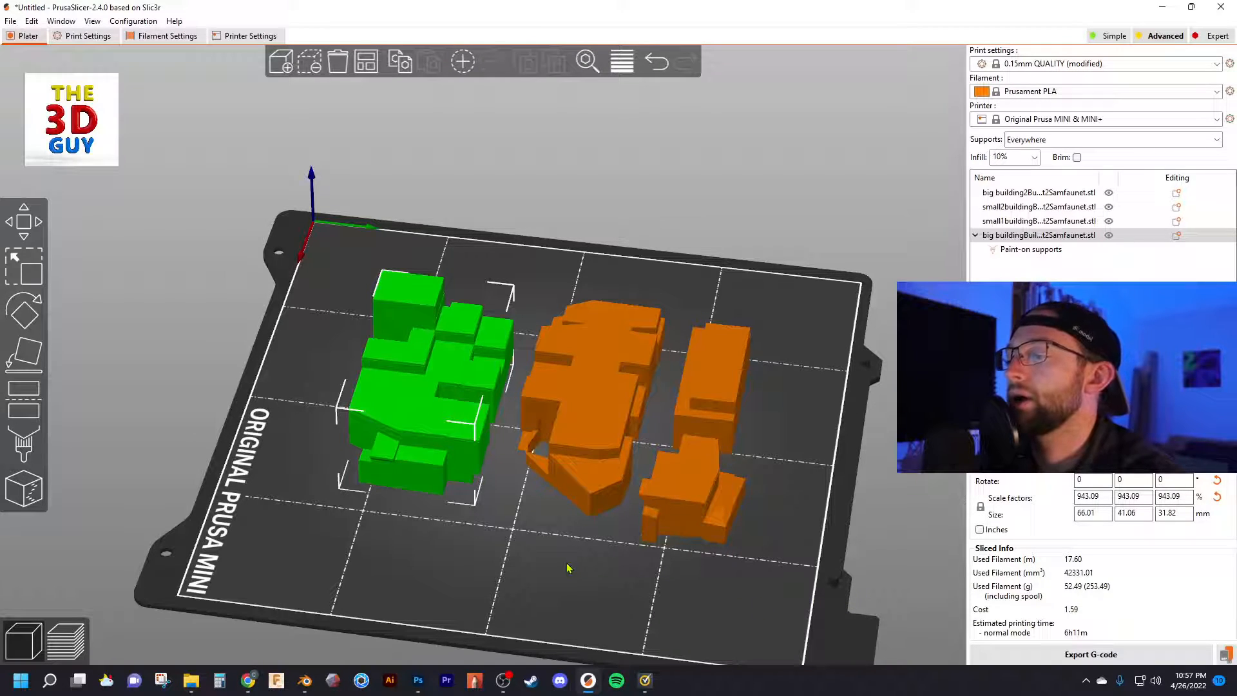
left_click_drag(566, 567, 598, 567)
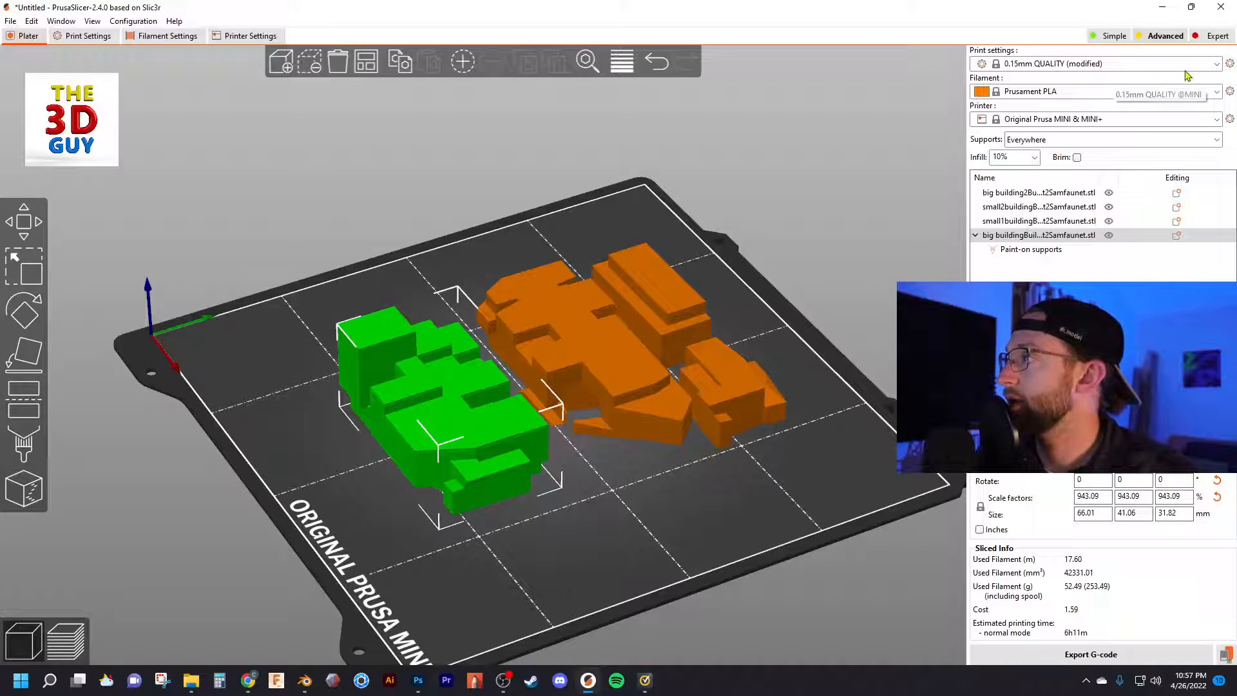
Reselect the 0.15mm QUALITY print preset, keep the modified infill, skirt and support options, and slice the buildings.
left_click(1216, 64)
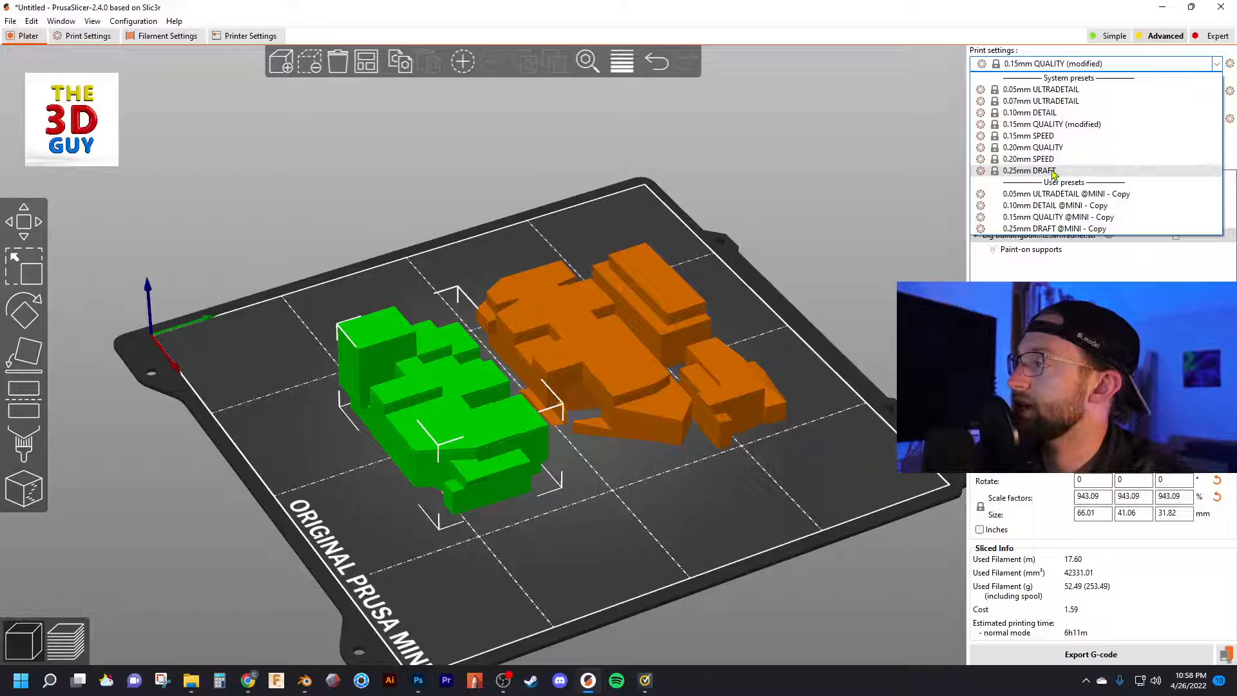
left_click(1054, 134)
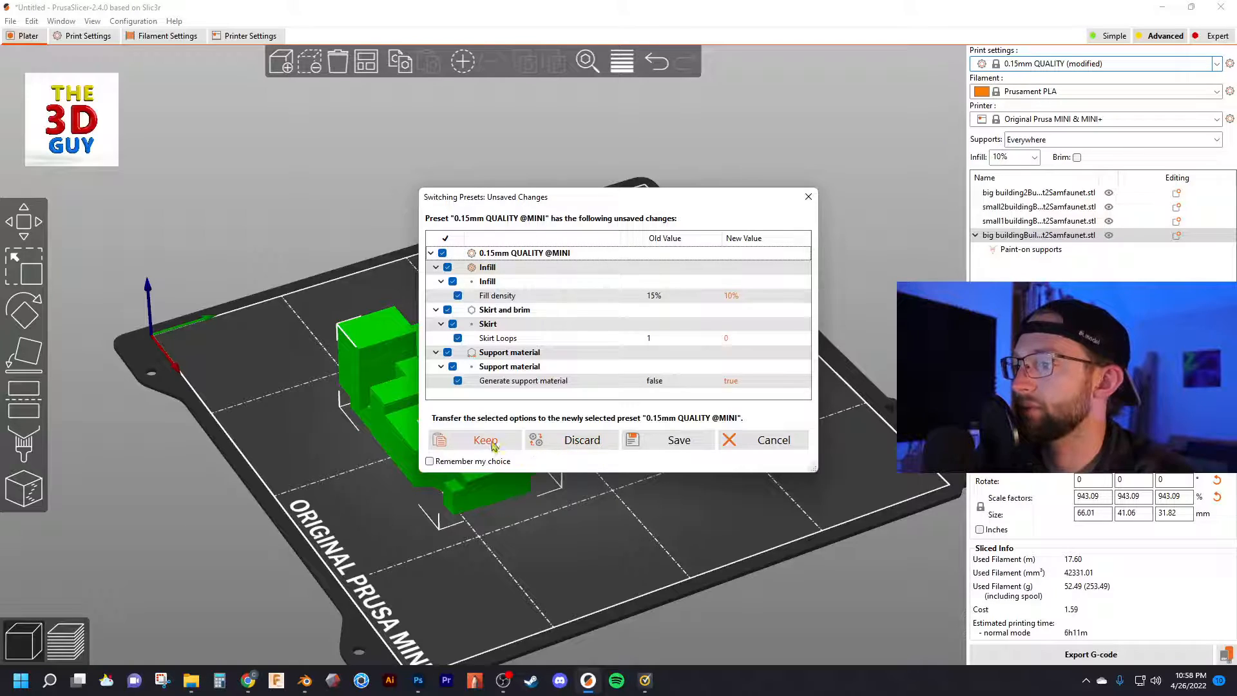
left_click(468, 443)
left_click(1100, 656)
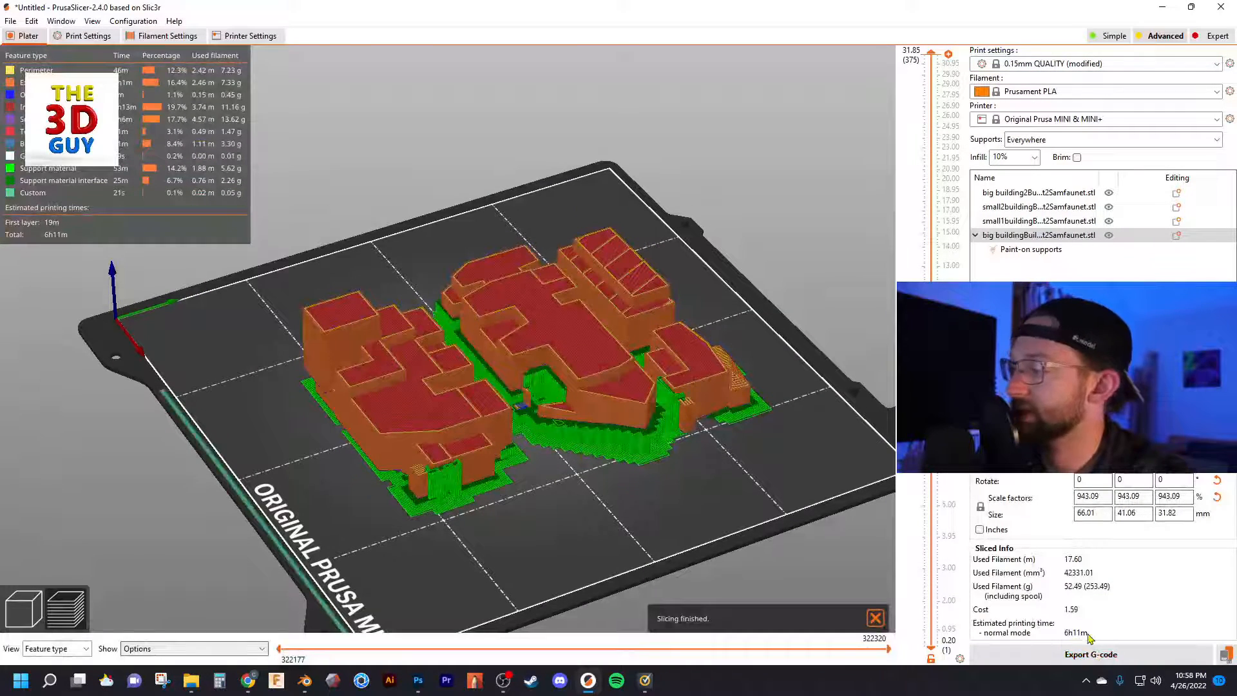
Switch to the 0.25mm DRAFT print preset, transfer the modified options to it, and slice the buildings.
left_click(1081, 64)
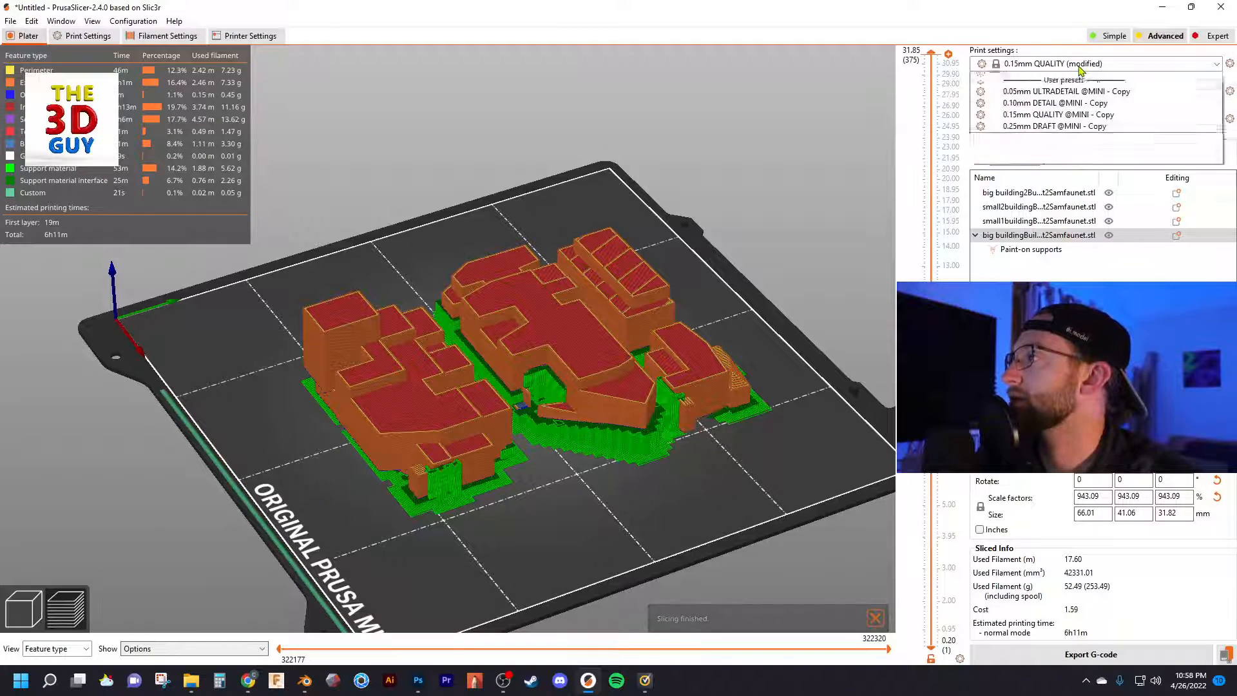
left_click(1031, 171)
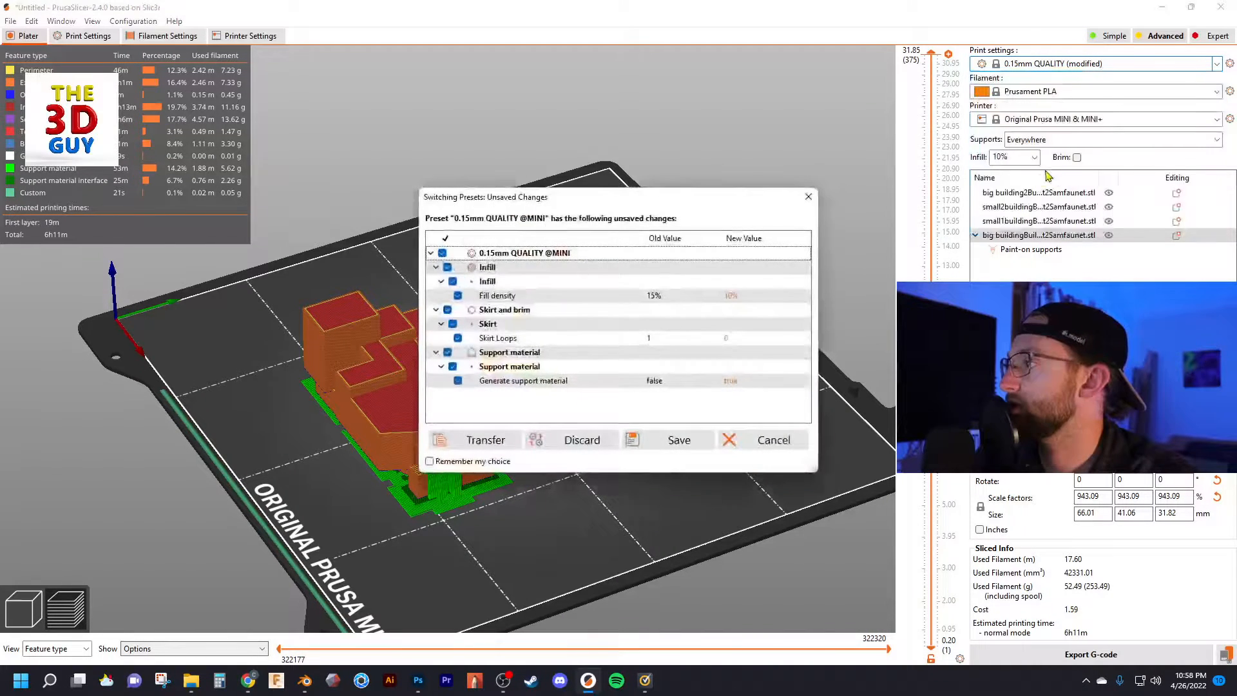
left_click(493, 444)
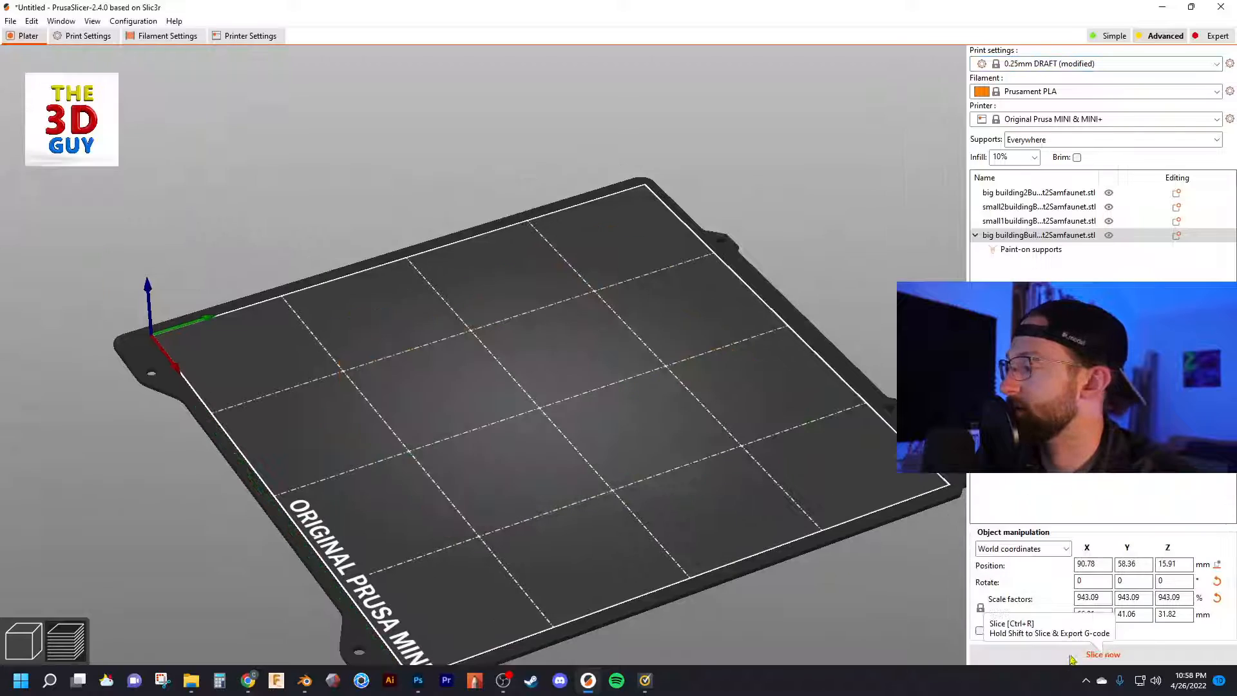
left_click(1107, 656)
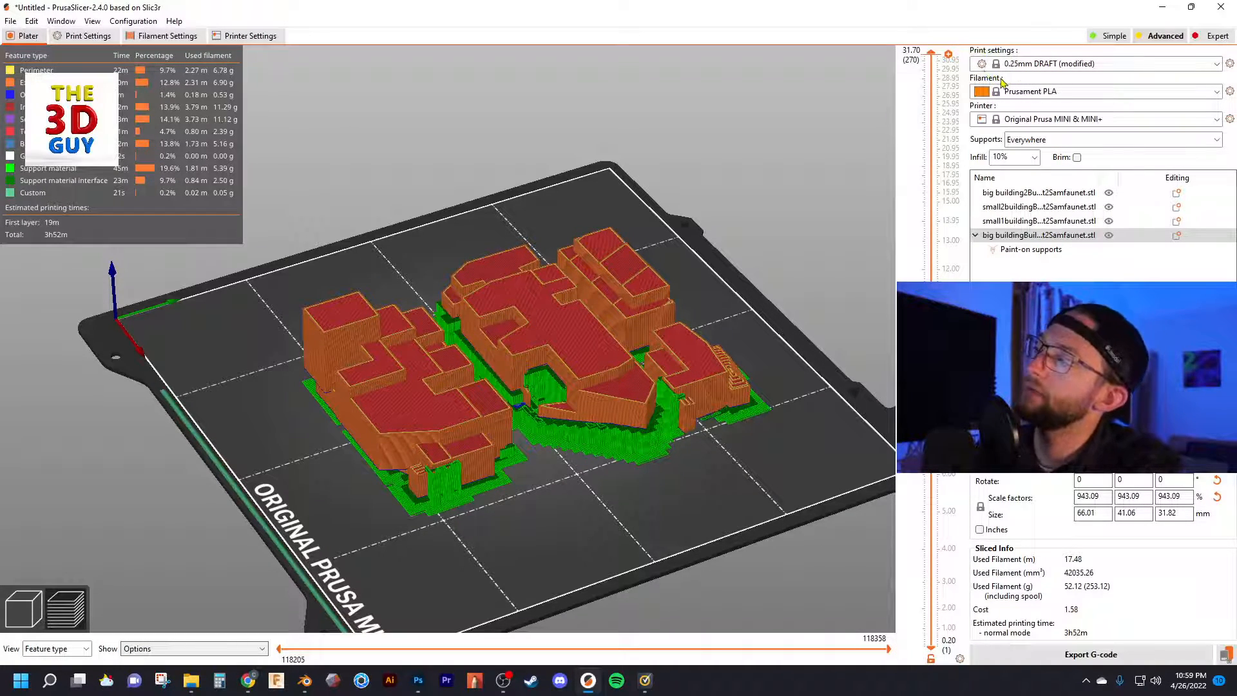
Review the available filament and printer presets, and cancel the configuration wizard without changing anything.
left_click(1070, 93)
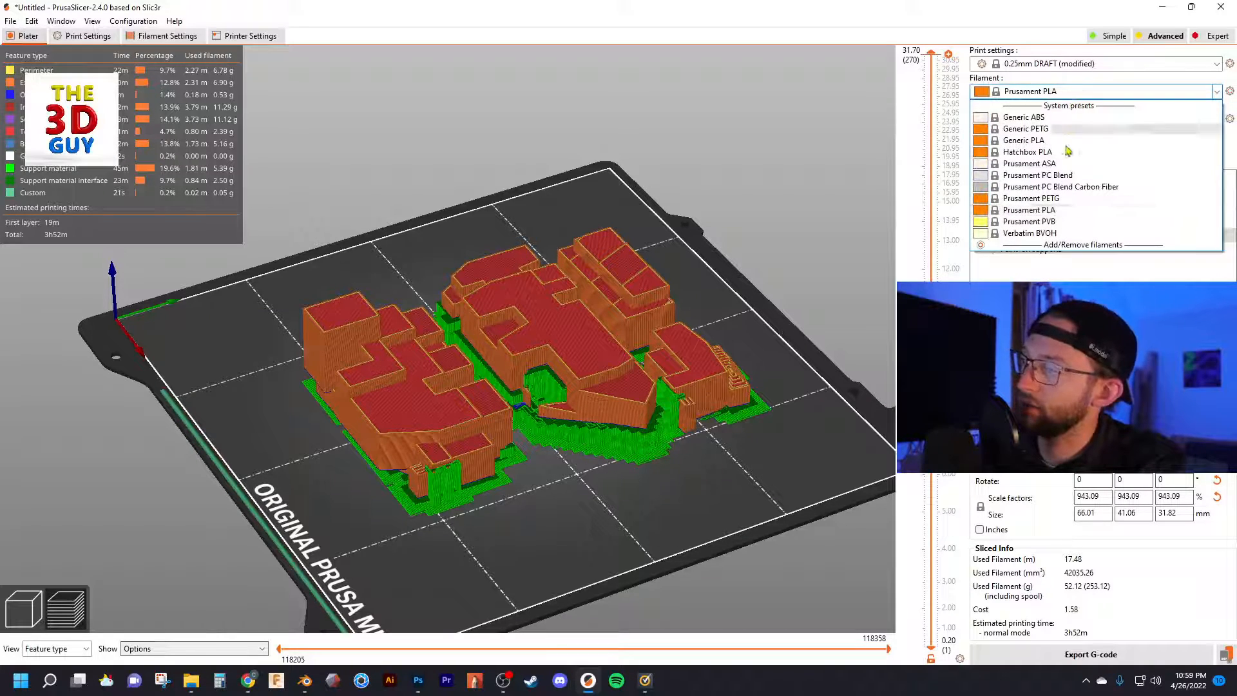
left_click(1078, 92)
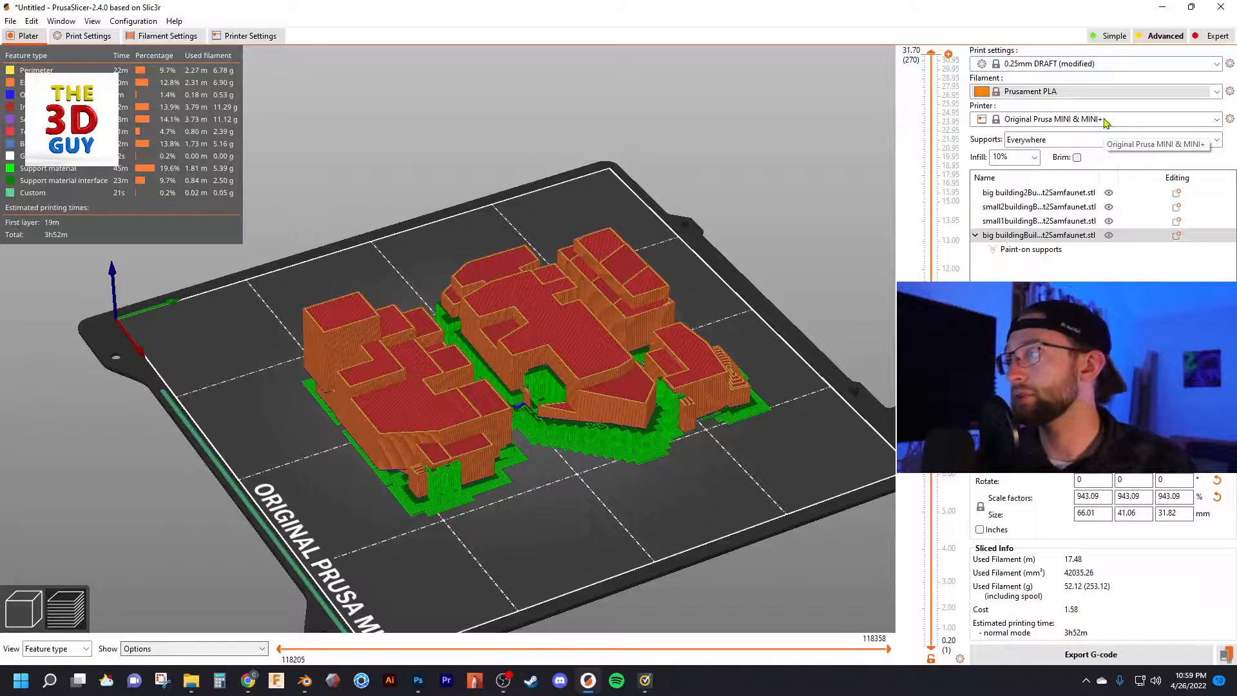
left_click(1216, 119)
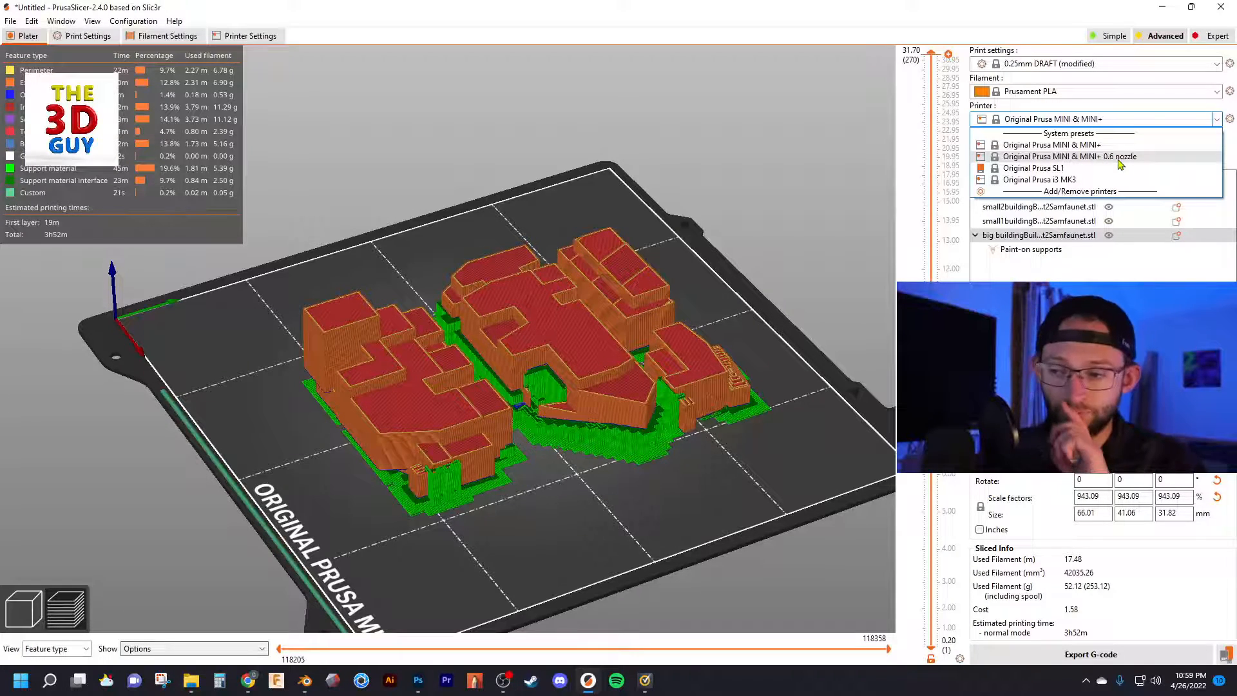
left_click(1063, 197)
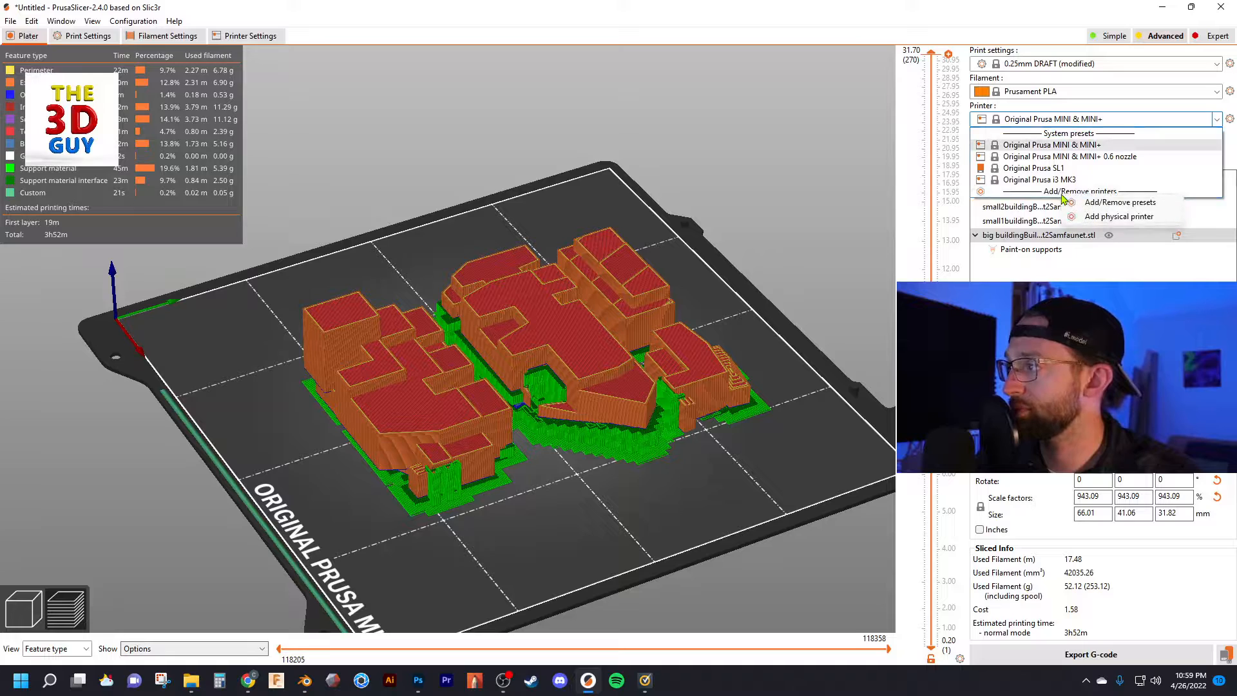
left_click(1116, 203)
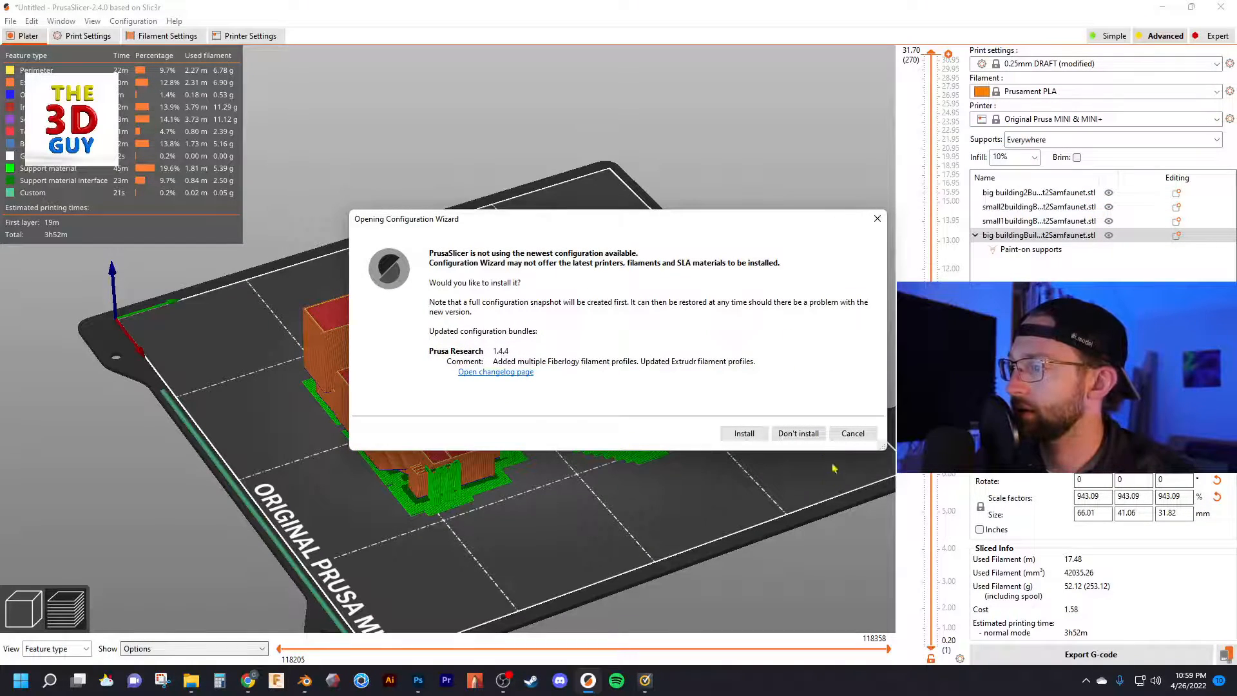
left_click(841, 436)
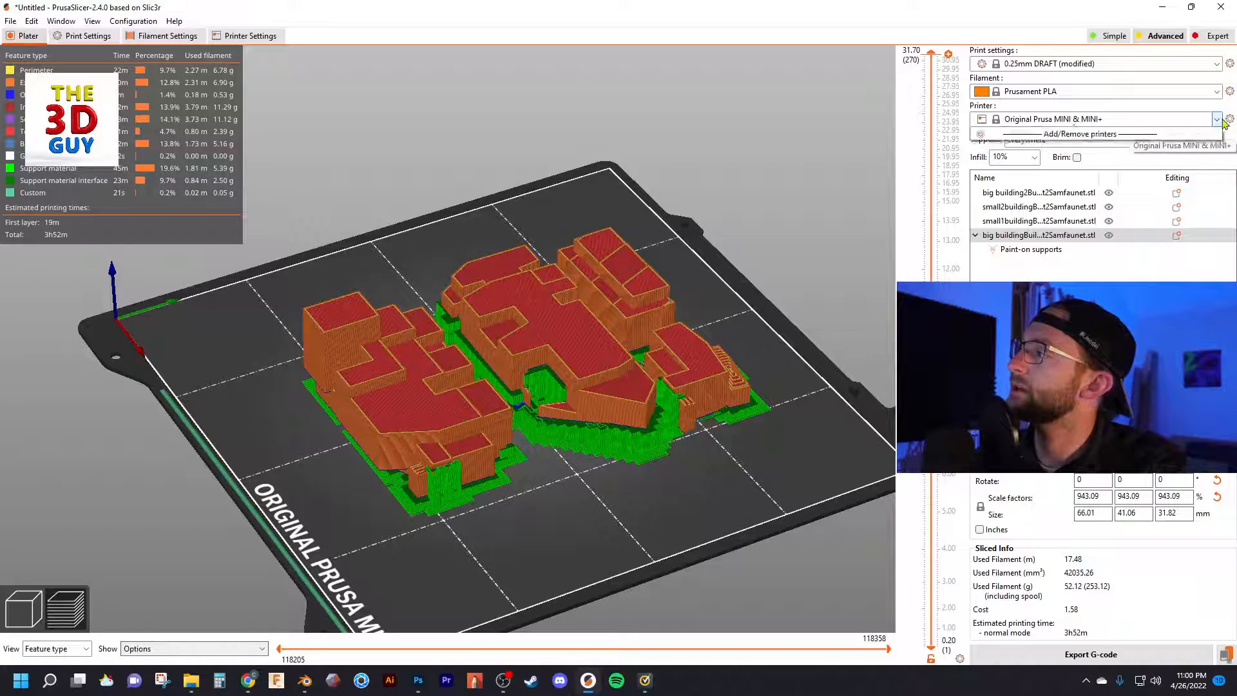
Add the Original Prusa i3 MK3 0.6 mm nozzle in the Configuration Wizard, skipping the configuration update and keeping the modified print options.
left_click(1198, 119)
left_click(1060, 192)
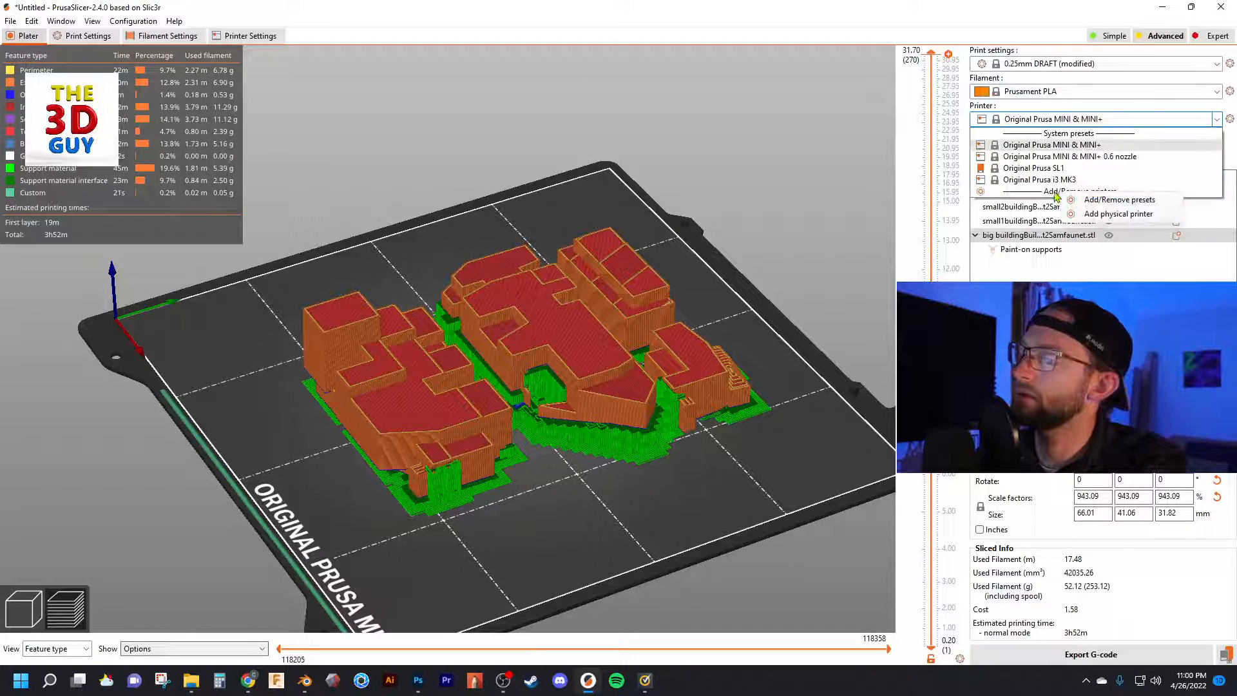
left_click(1121, 200)
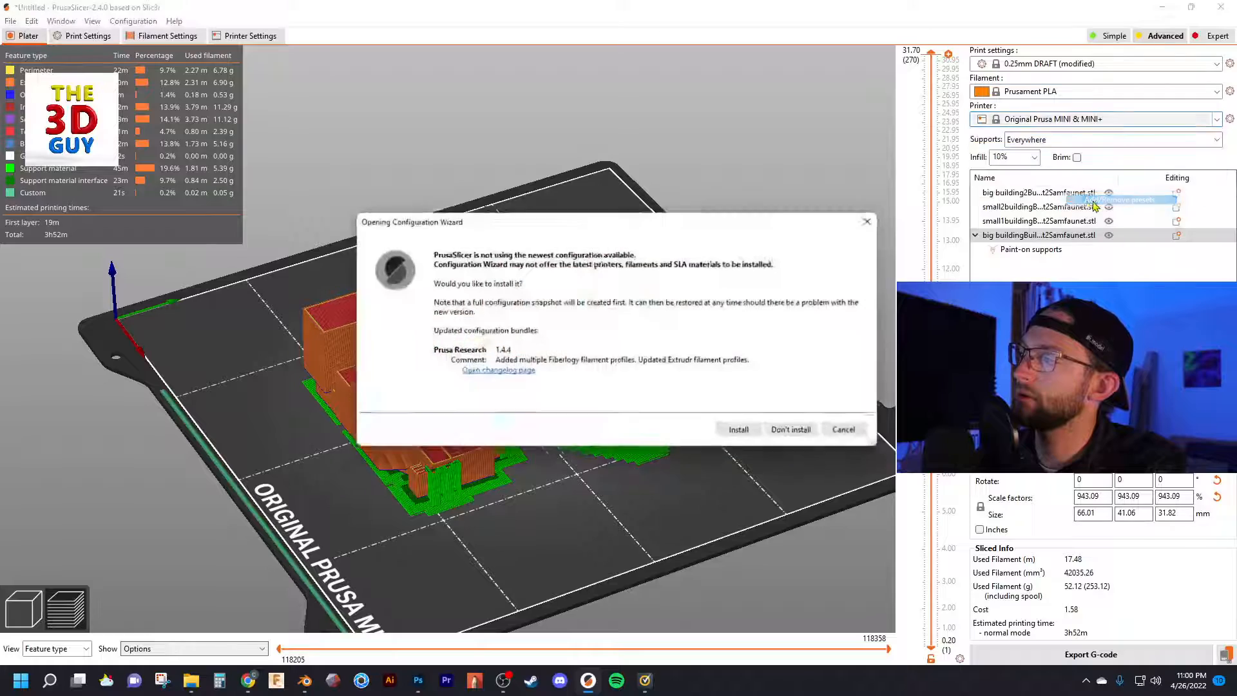
left_click(798, 435)
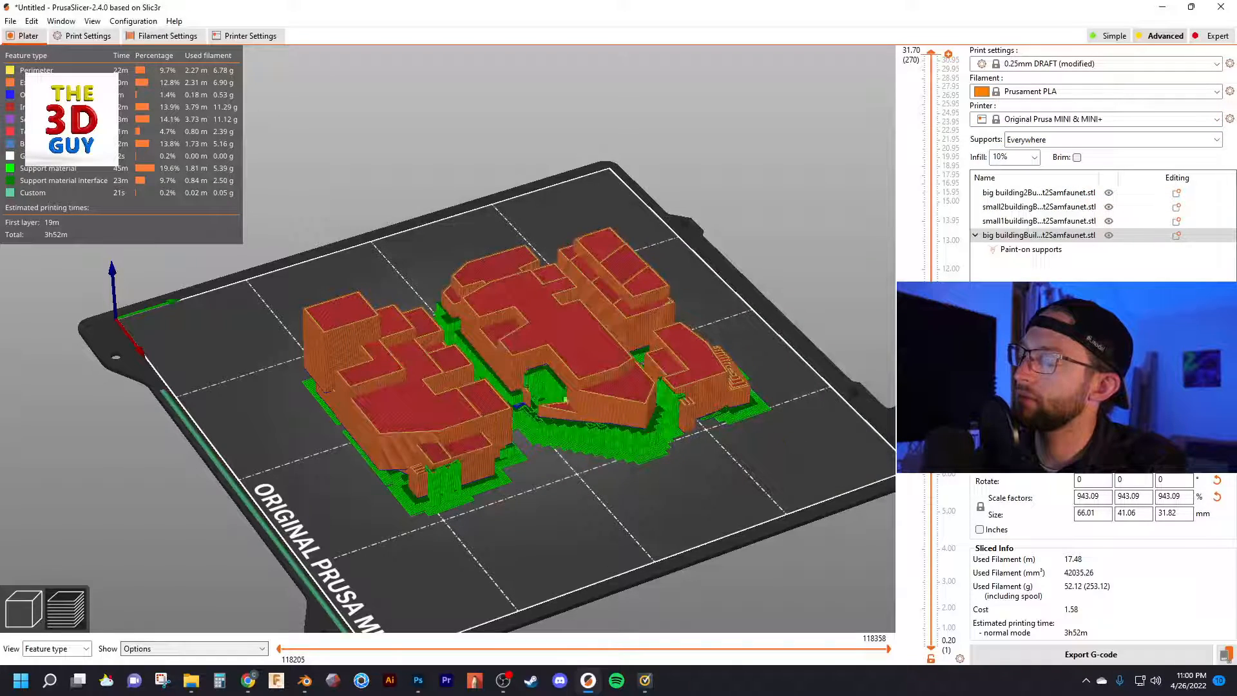
scroll(592, 341, "down", 1)
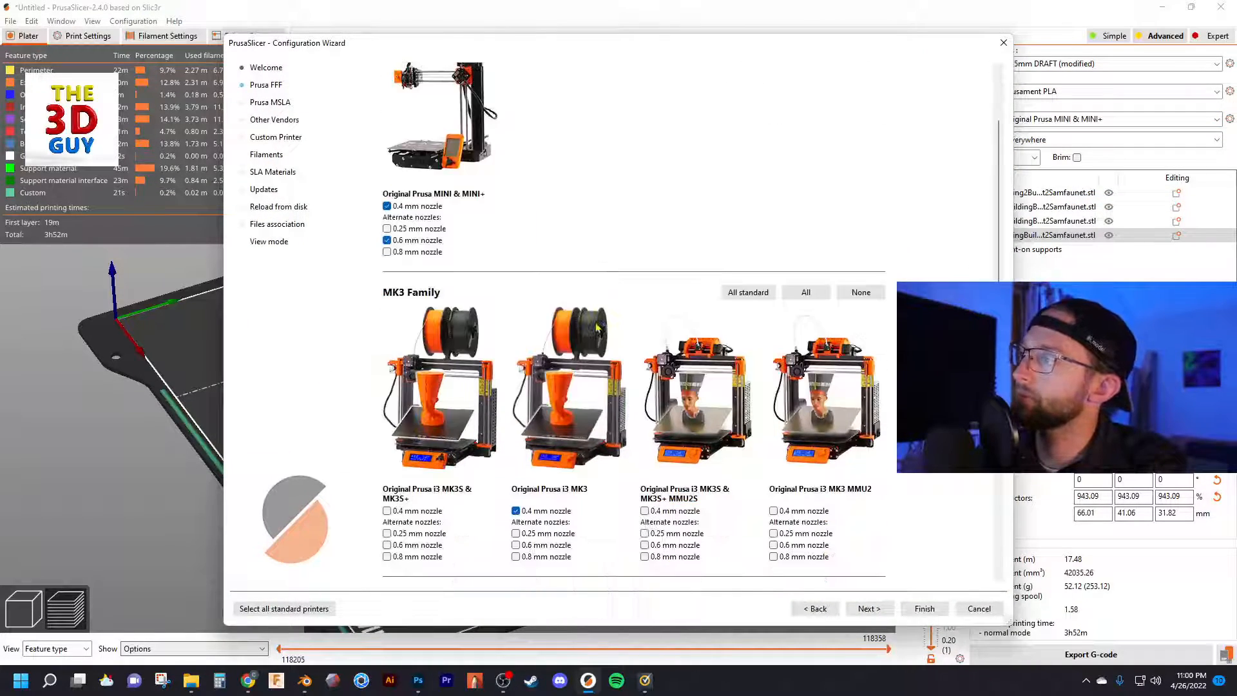
scroll(597, 328, "down", 3)
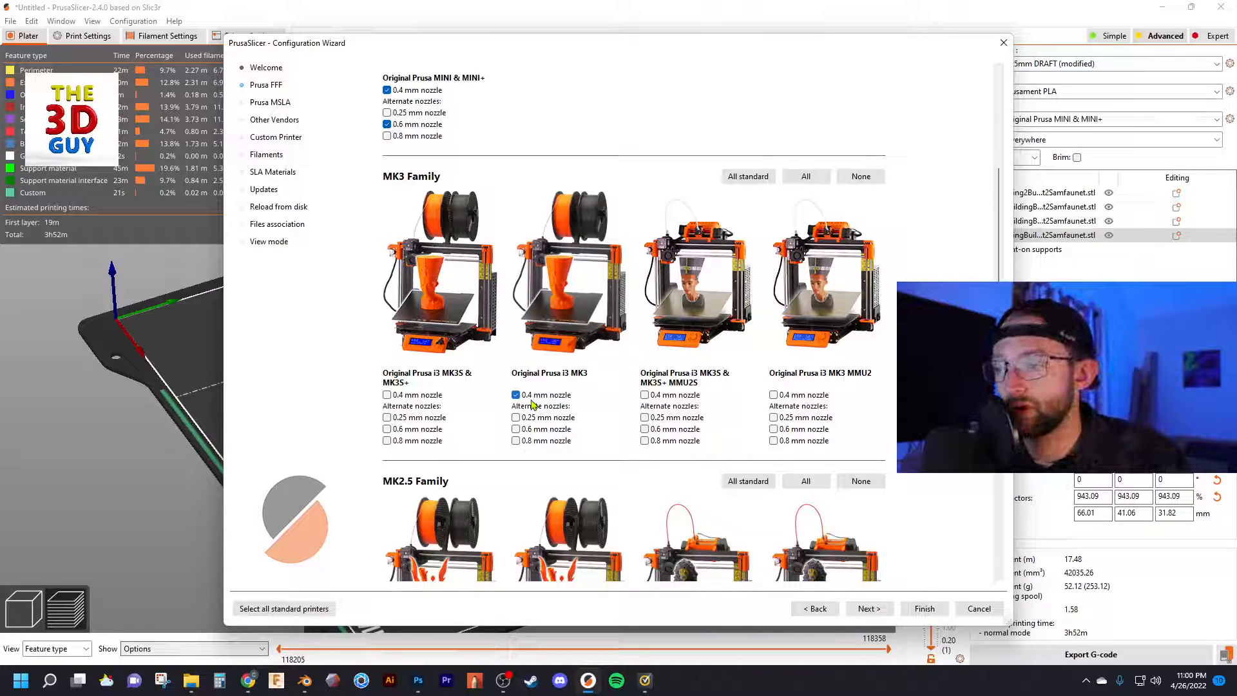
left_click(516, 429)
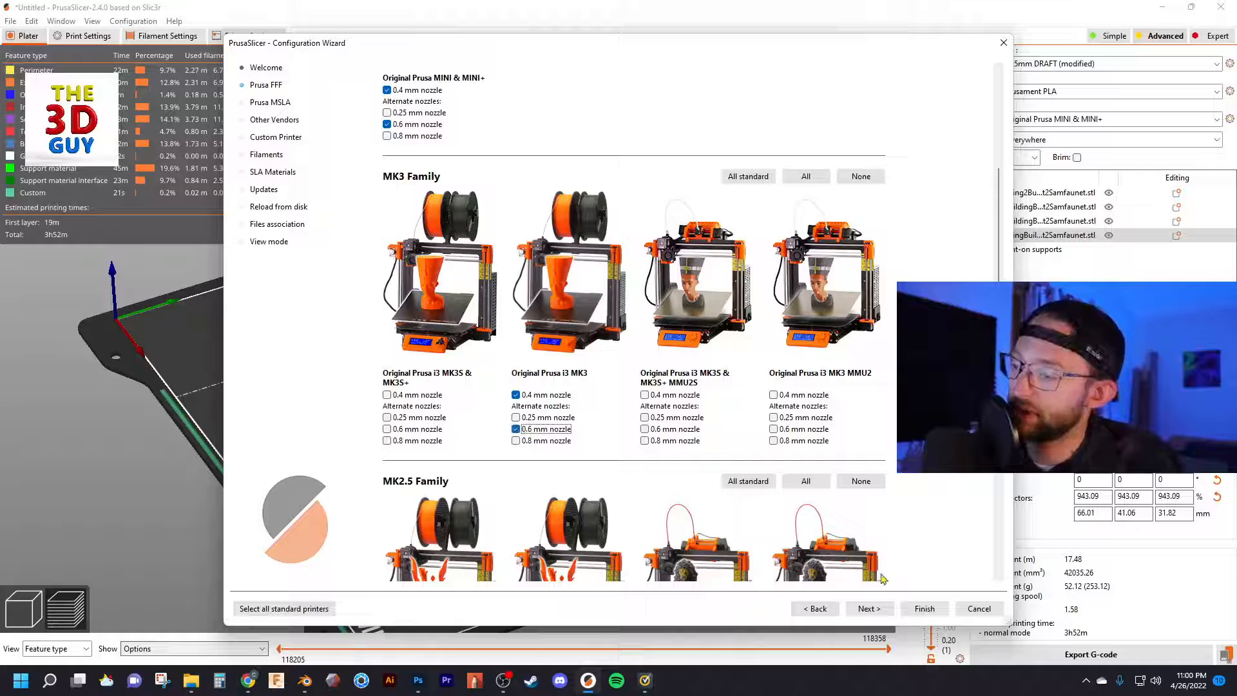
left_click(923, 608)
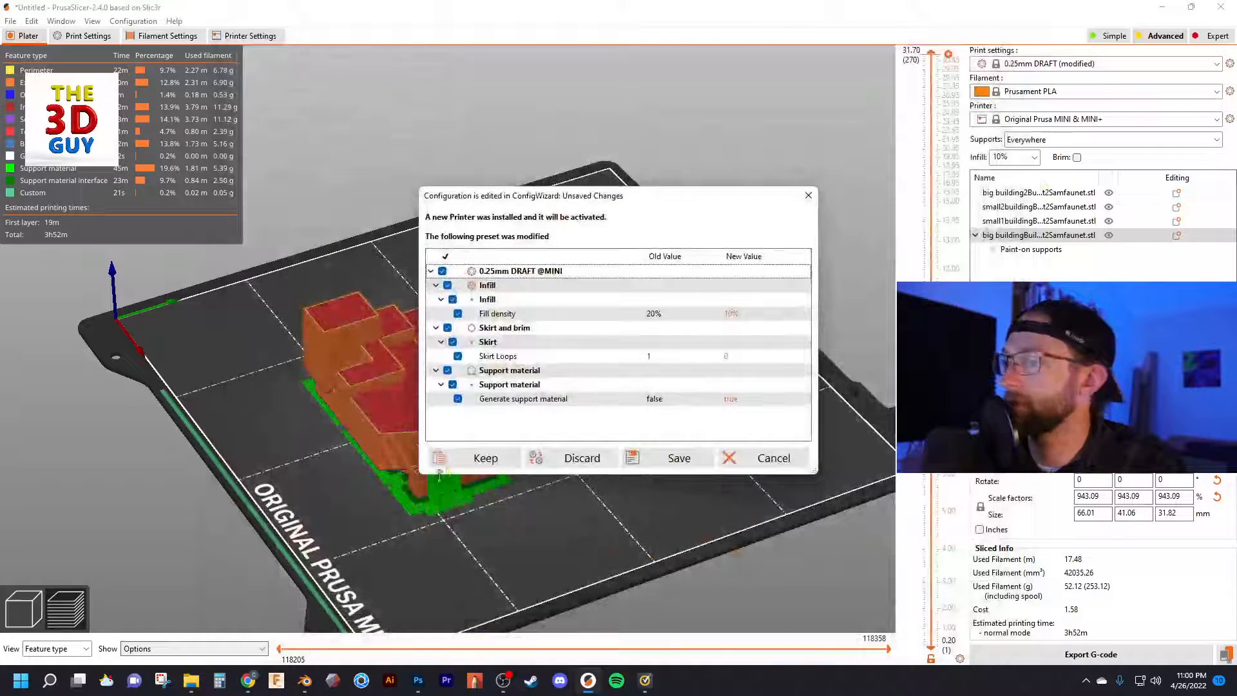
left_click(482, 461)
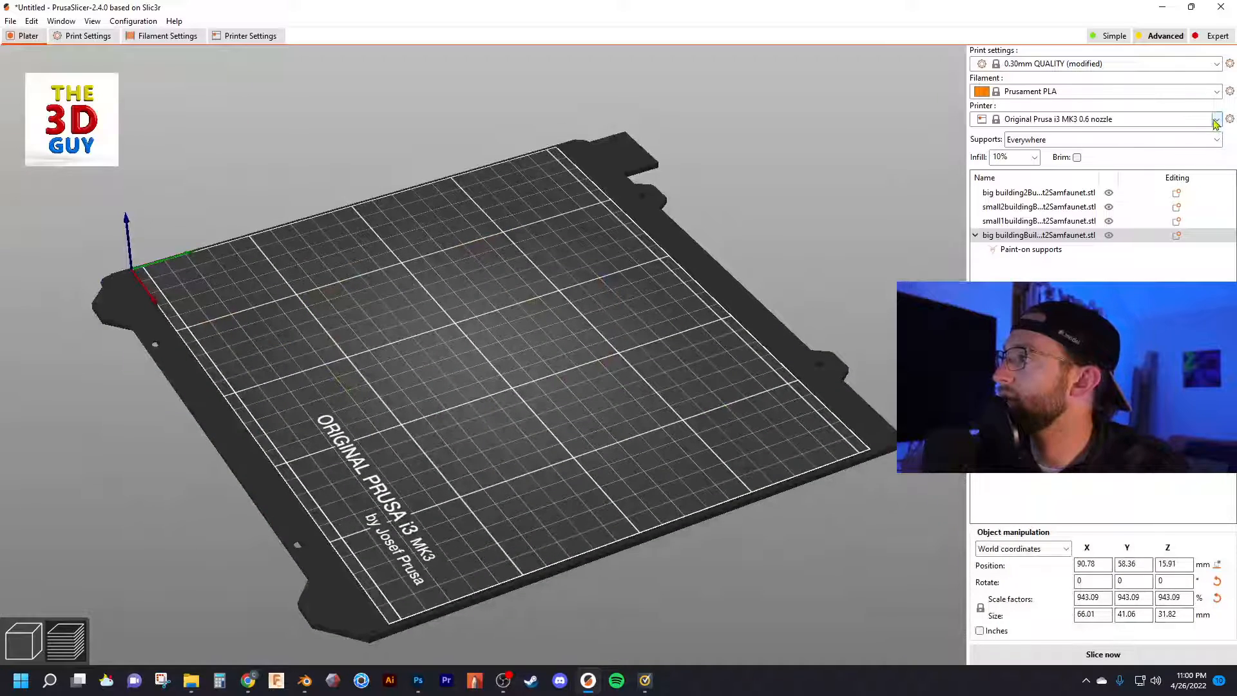
Keep the Original Prusa i3 MK3 0.6 nozzle printer, switch to the 0.40mm DRAFT preset with the modified options transferred, and slice the buildings.
left_click(1216, 121)
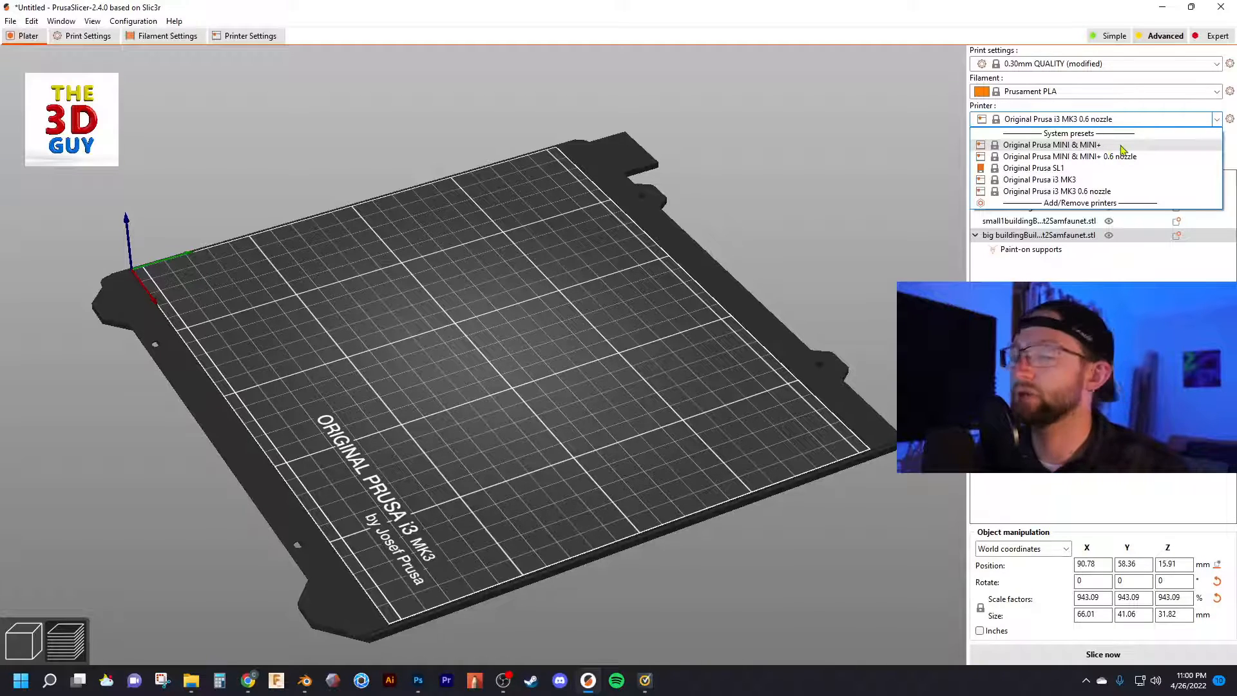
left_click(1108, 191)
left_click(1086, 63)
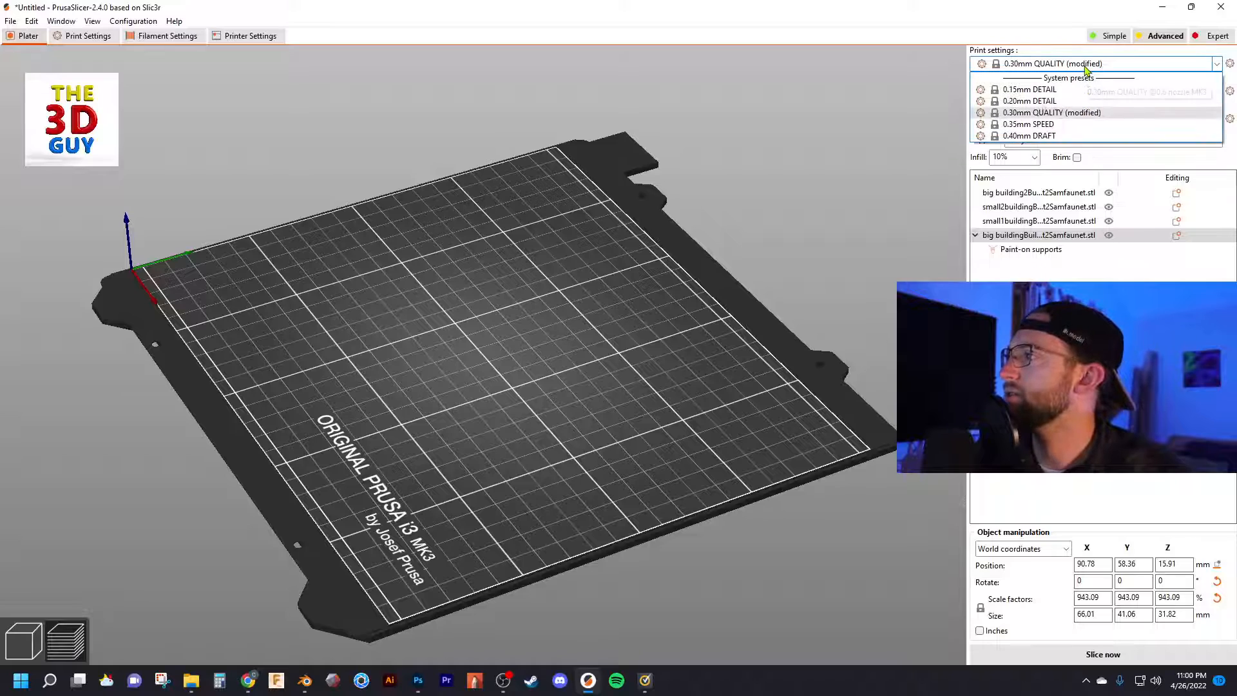
left_click(1032, 137)
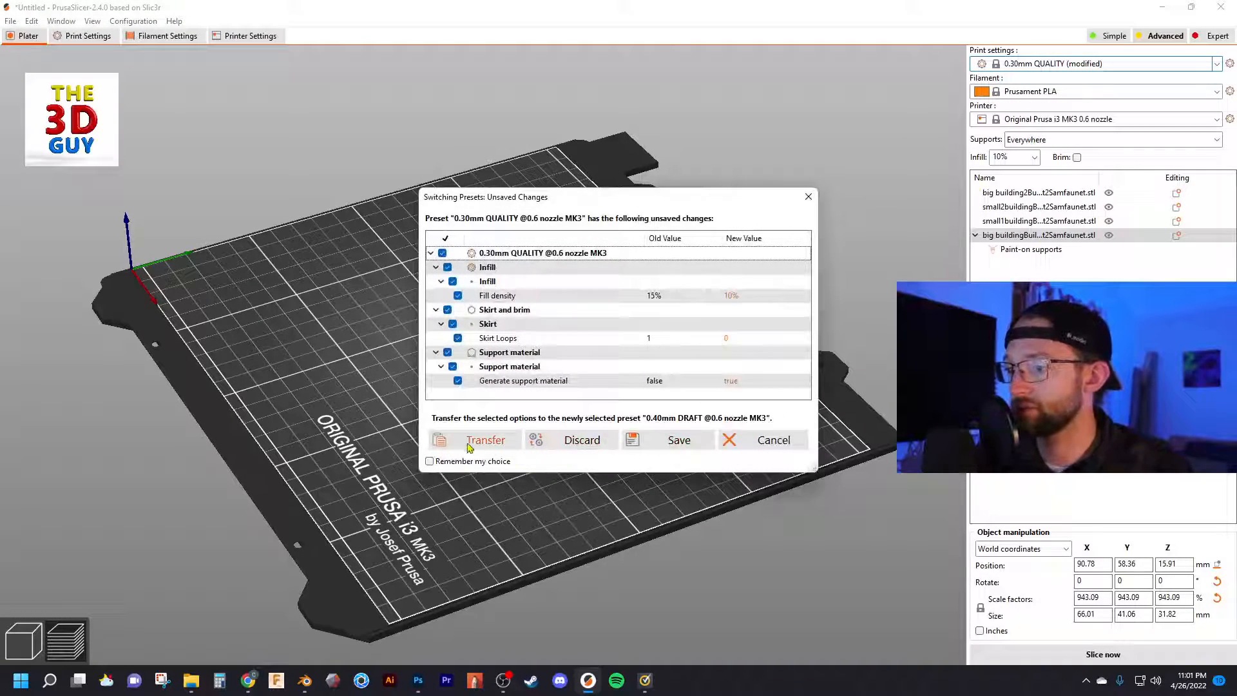
left_click(488, 437)
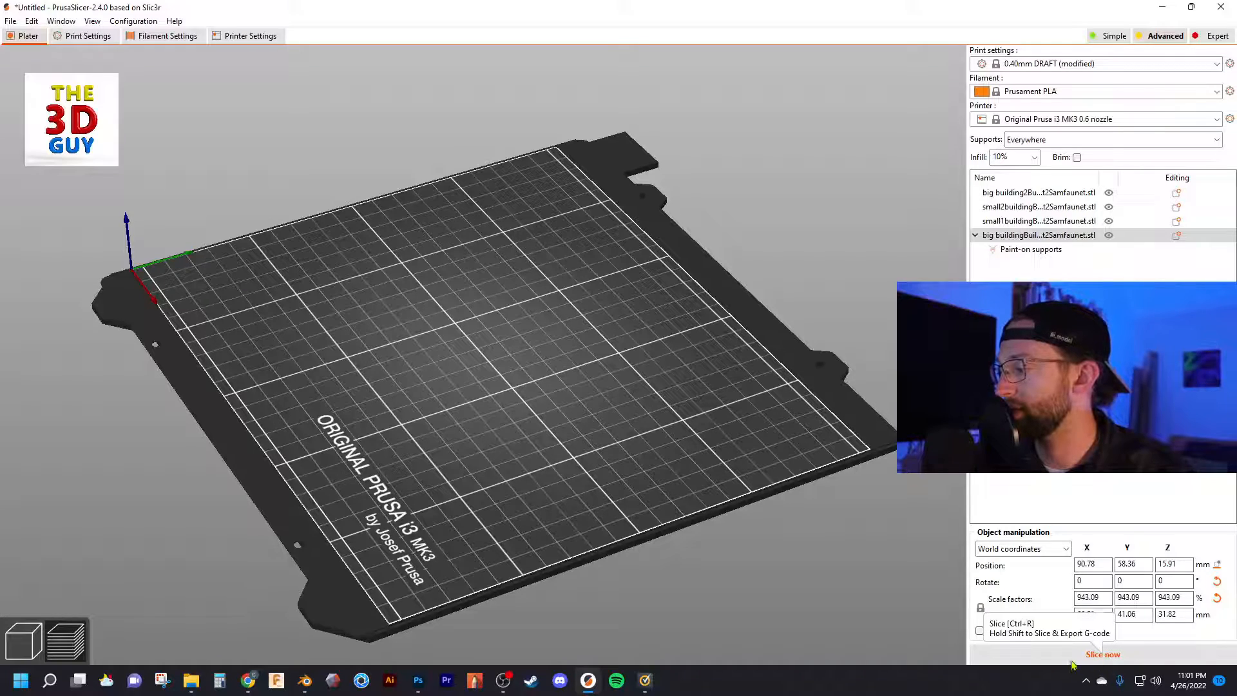
left_click(1090, 655)
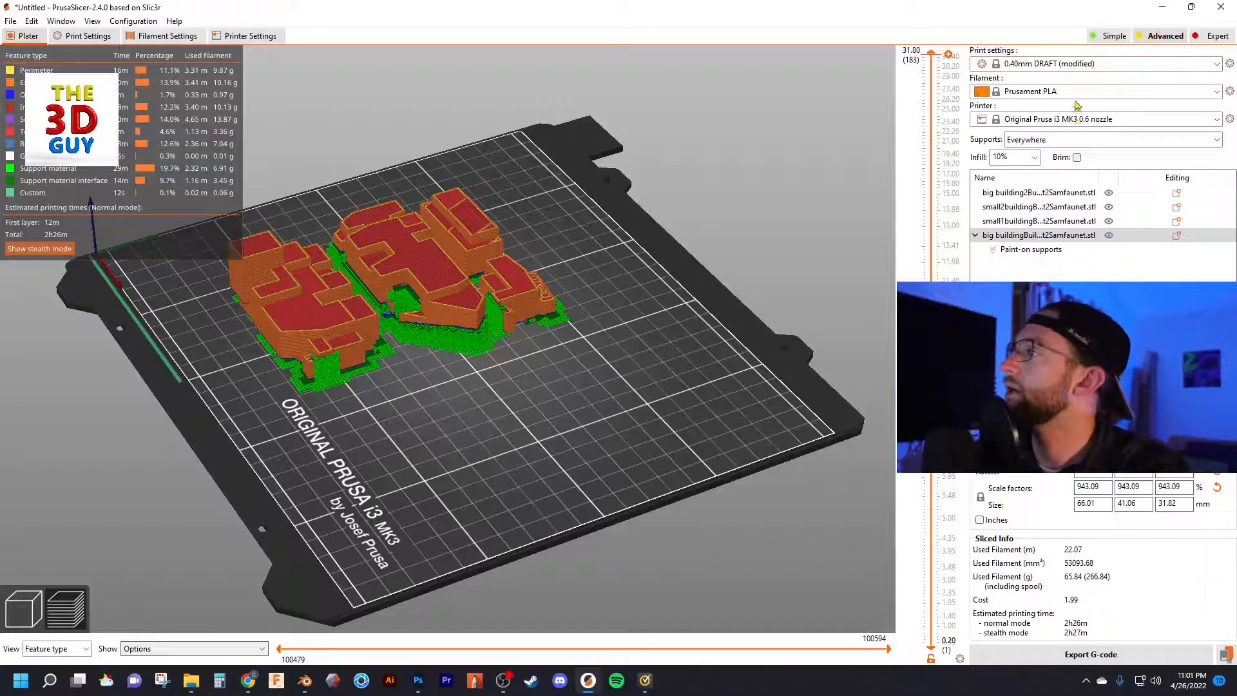
Switch the printer to Original Prusa MINI & MINI+, transfer the modified print options, and slice the buildings.
left_click(1078, 67)
left_click(1082, 66)
left_click(1110, 118)
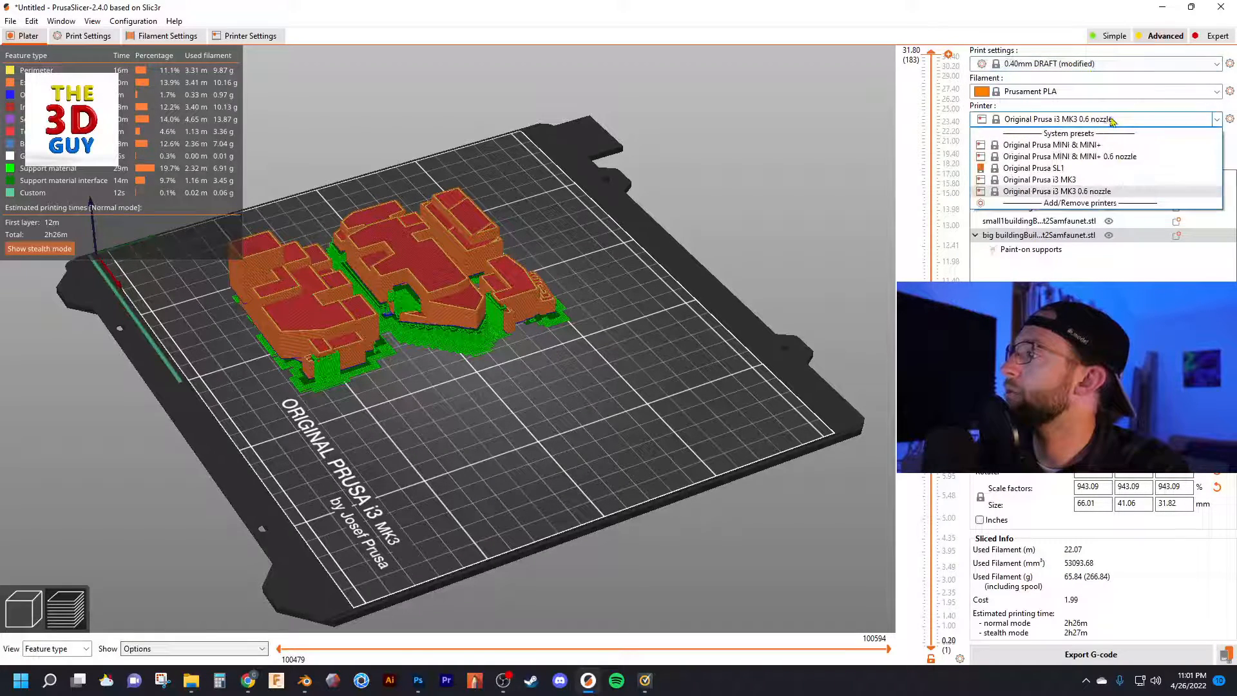
left_click(1109, 156)
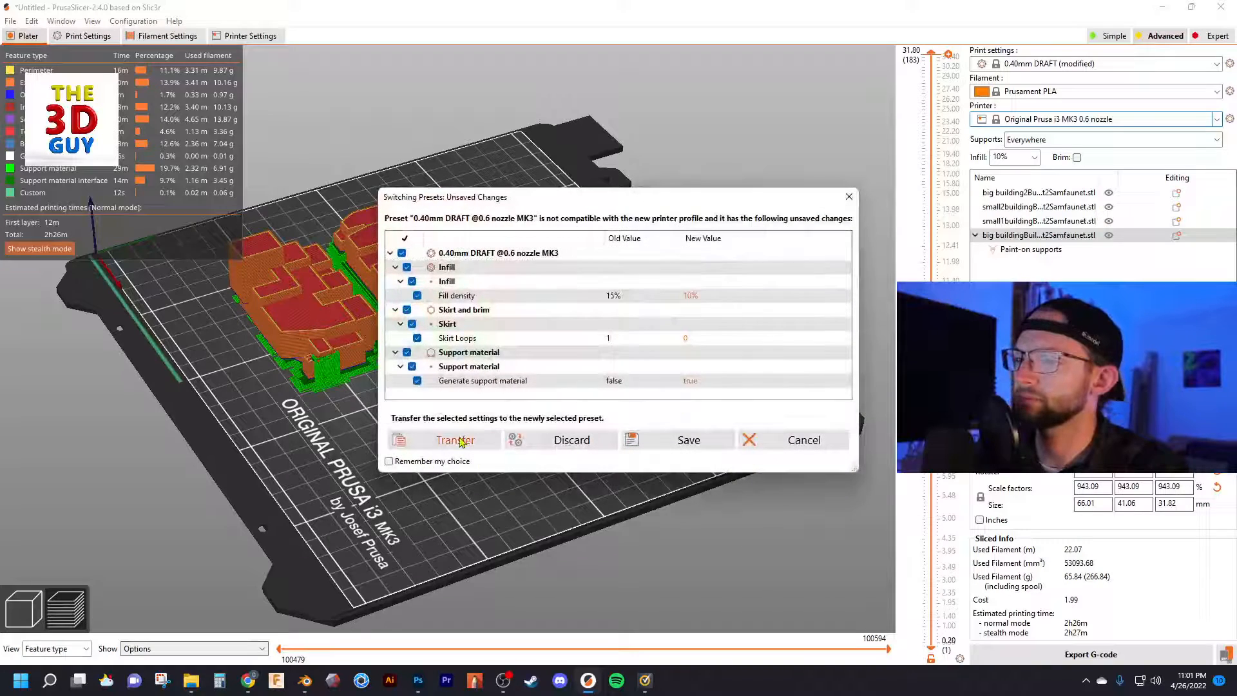
left_click(459, 440)
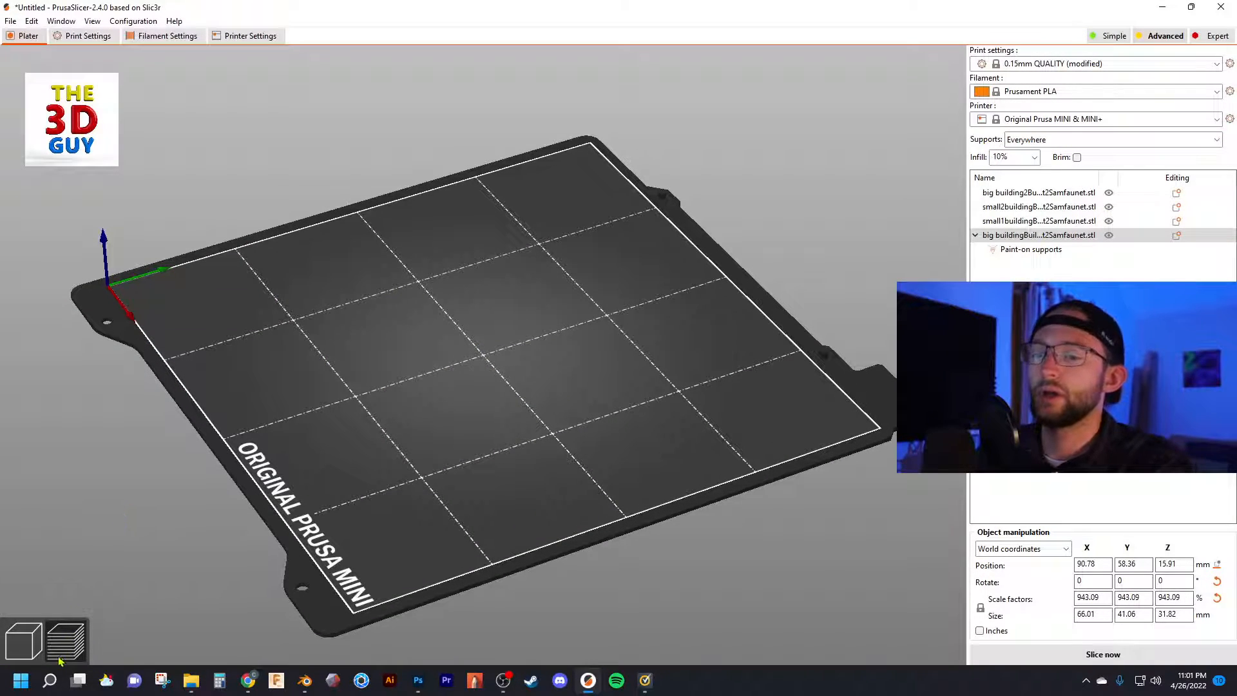
left_click(1055, 654)
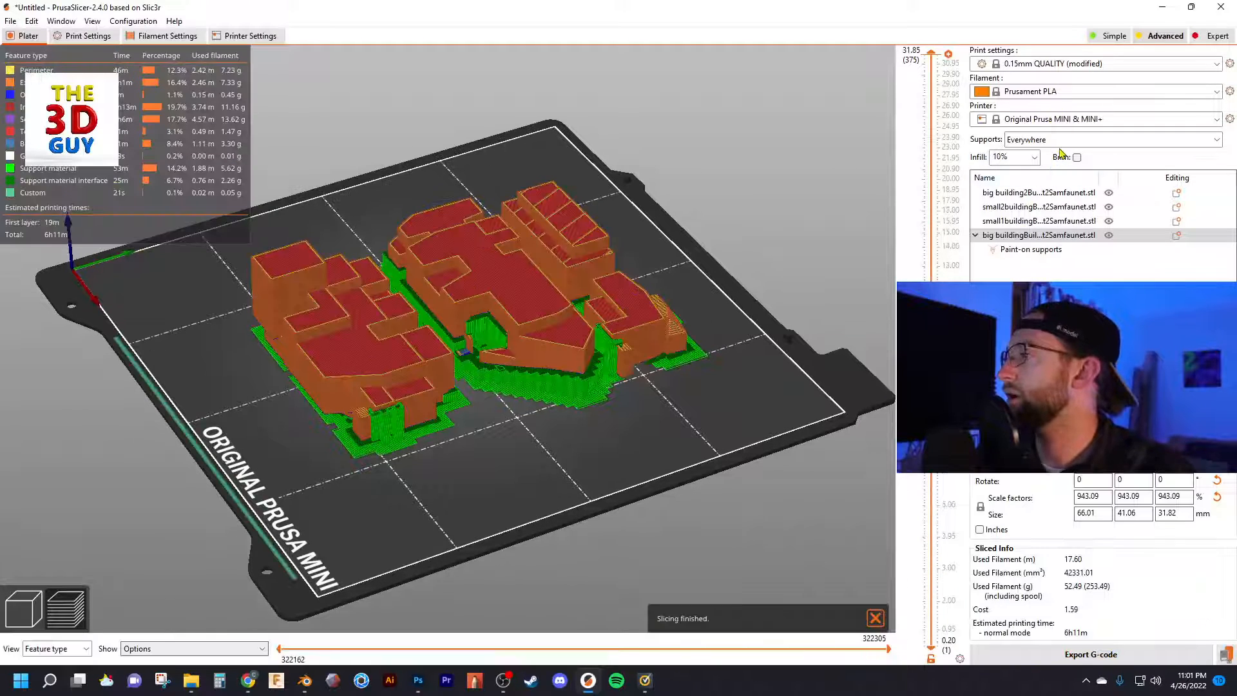
Review the support generation choices, keep supports set to Everywhere, and inspect the generated supports around the sliced buildings.
left_click(1063, 140)
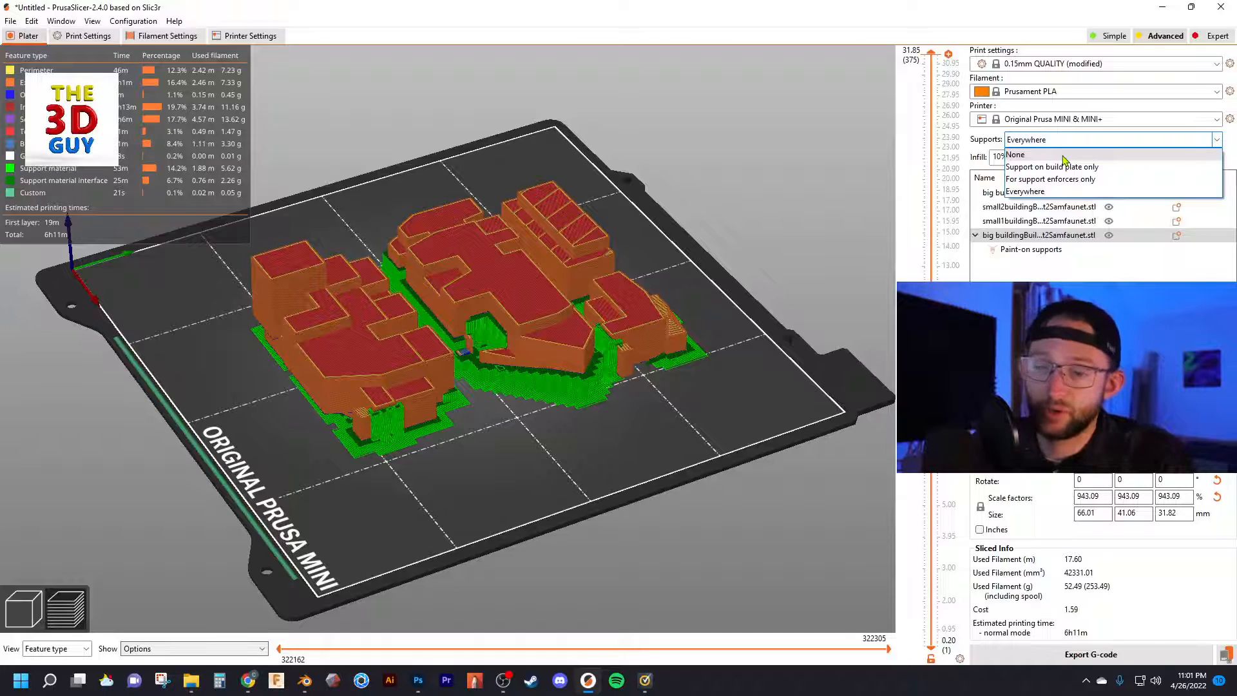
left_click(1036, 193)
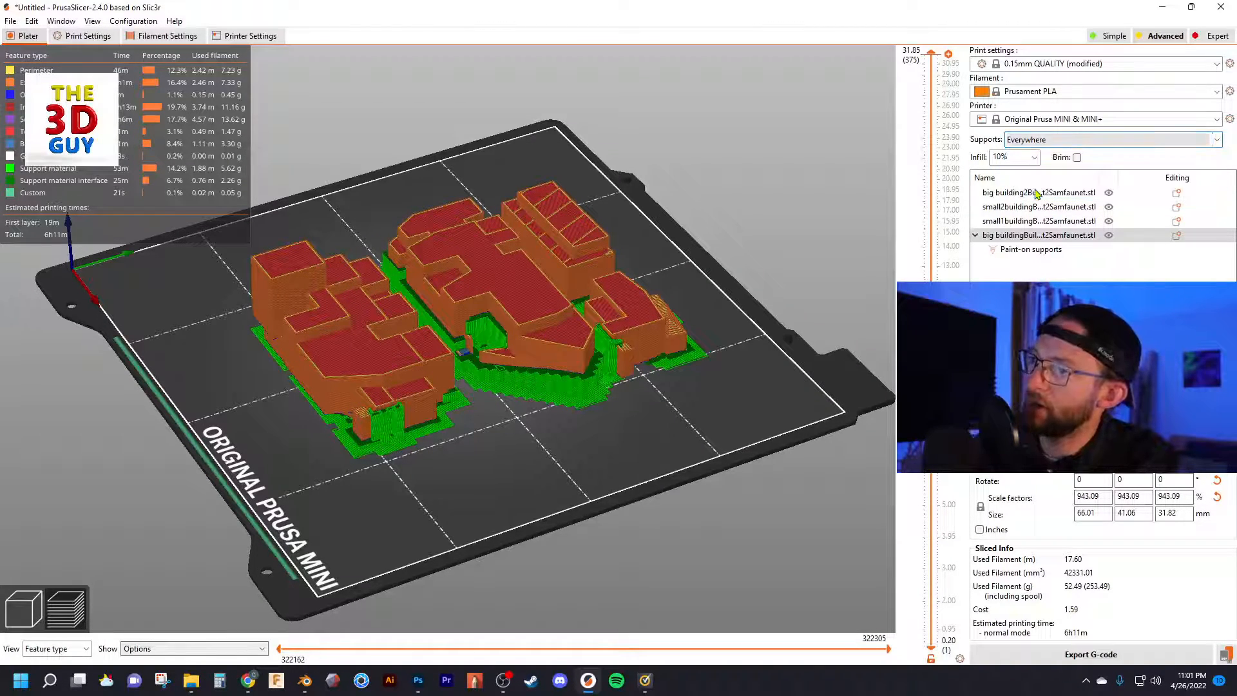
left_click_drag(475, 490, 502, 491)
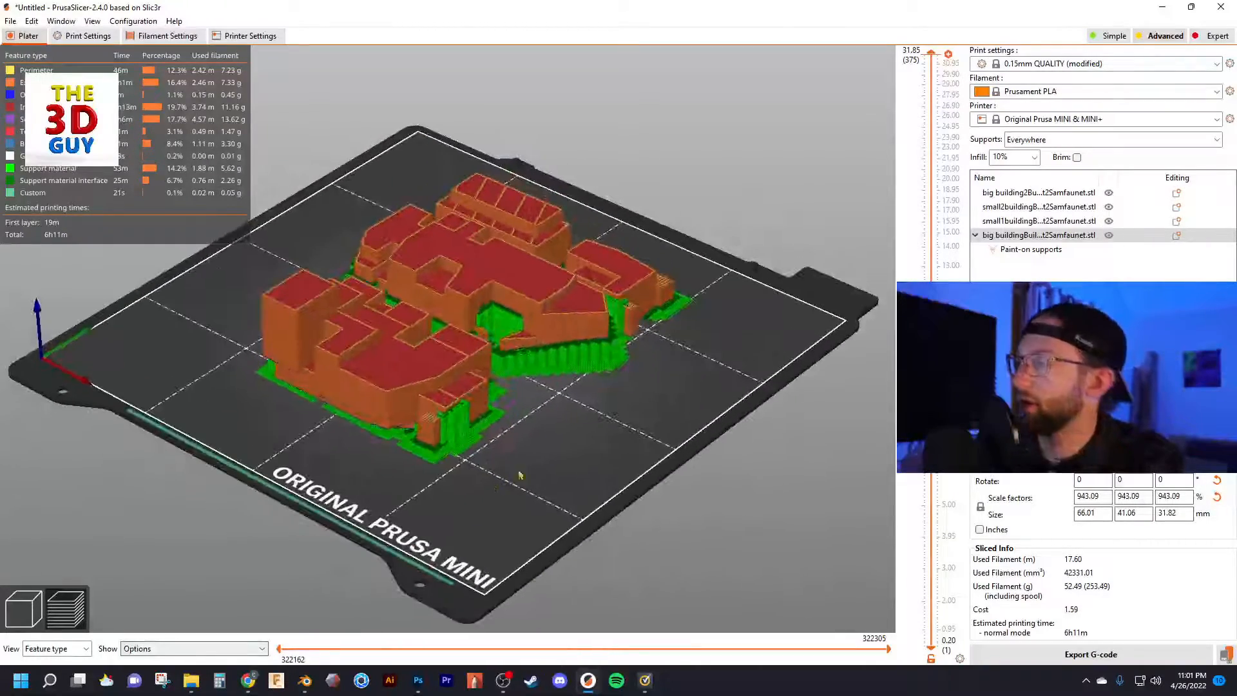
left_click_drag(630, 405, 574, 449)
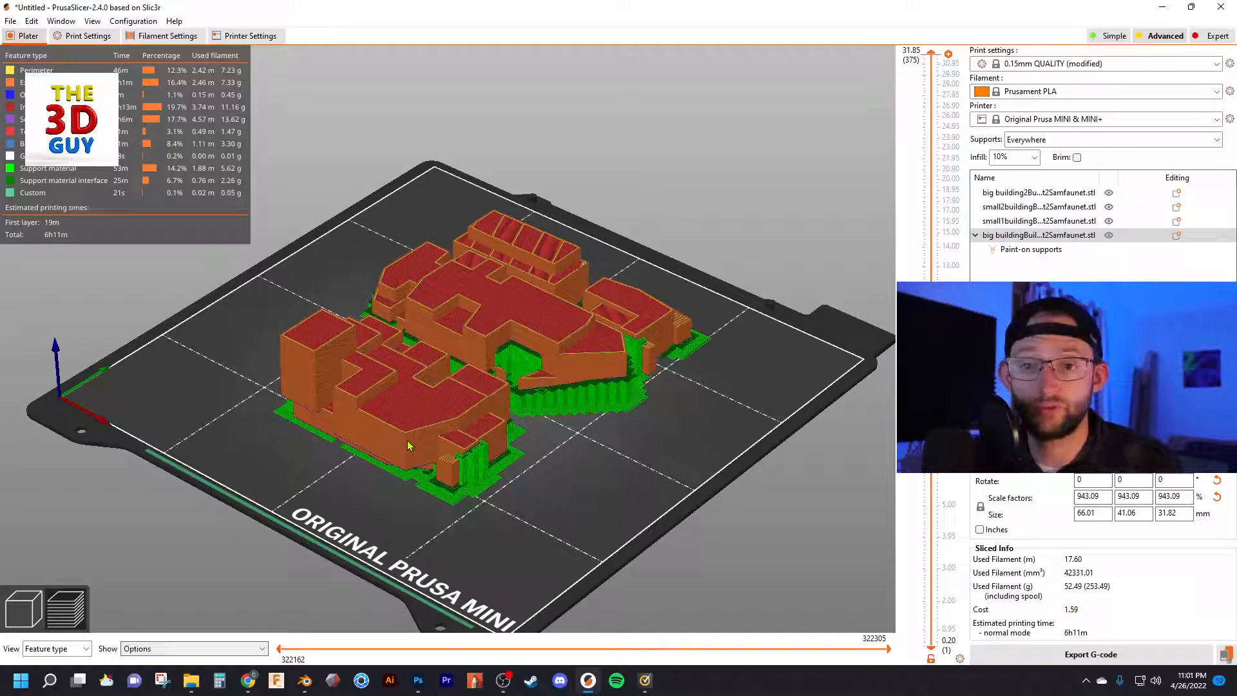
left_click(26, 609)
left_click(66, 638)
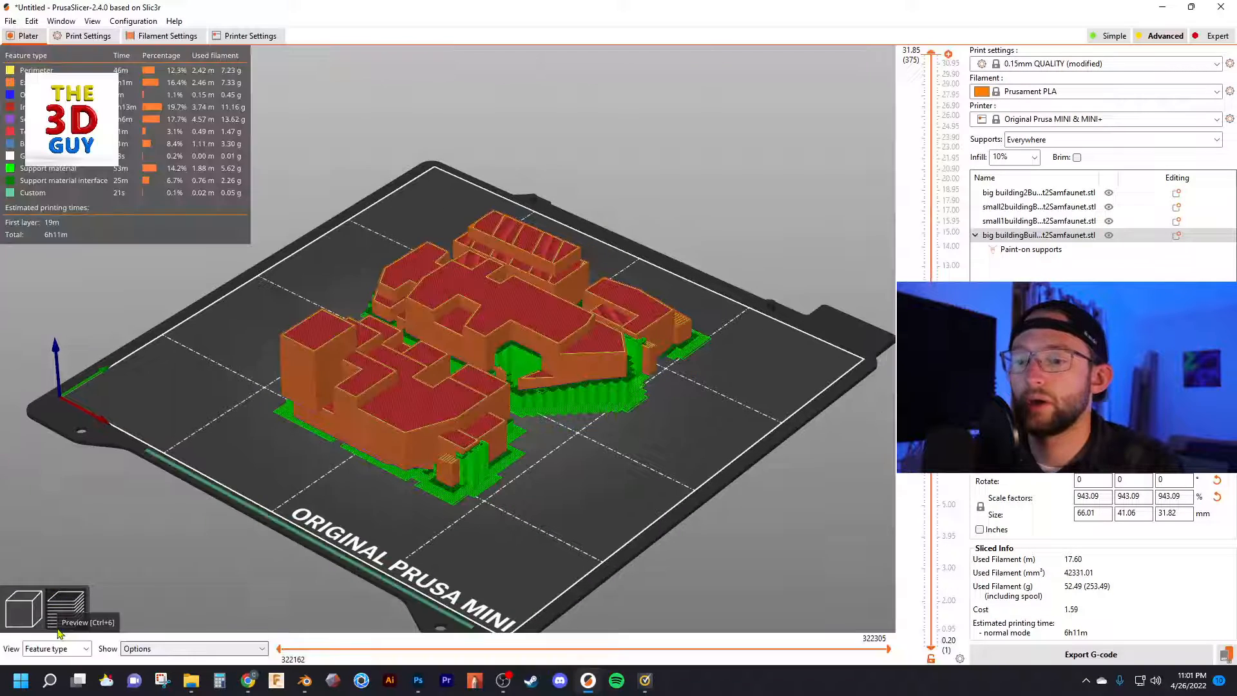
Keep the infill at 10% and lower the previewed layer range to 15.05 mm to examine the infill inside the buildings.
left_click(1034, 160)
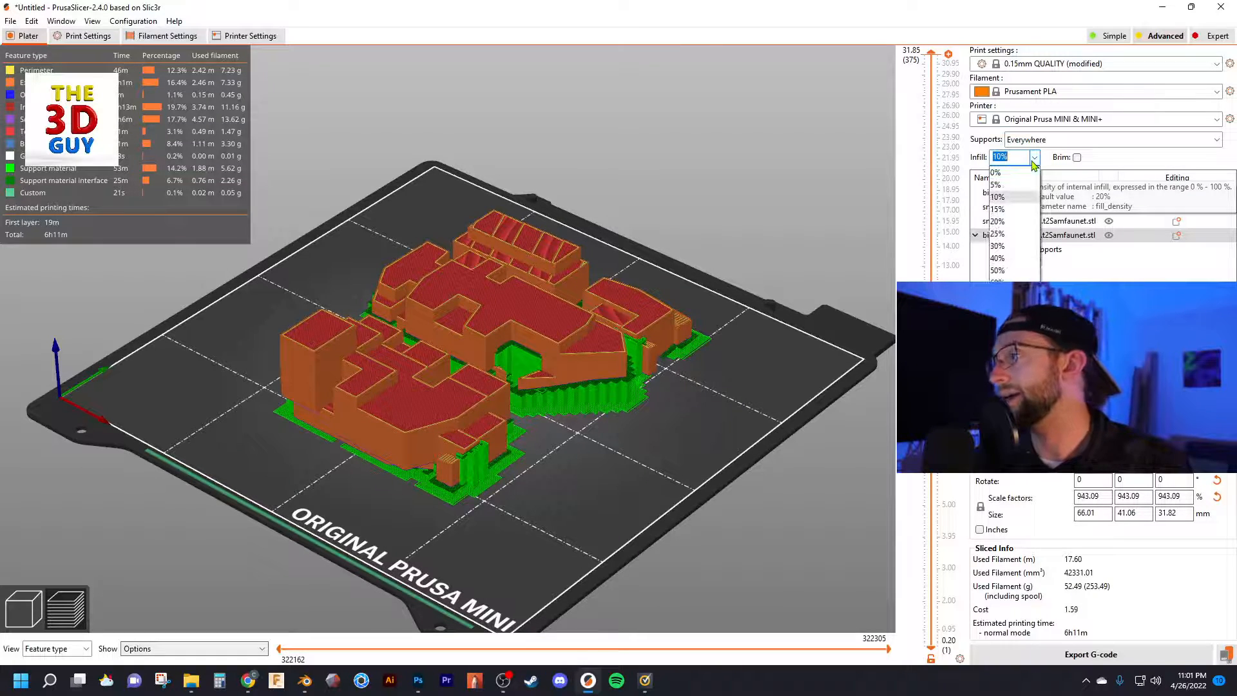
left_click(997, 196)
left_click_drag(935, 63, 926, 237)
scroll(433, 387, "up", 5)
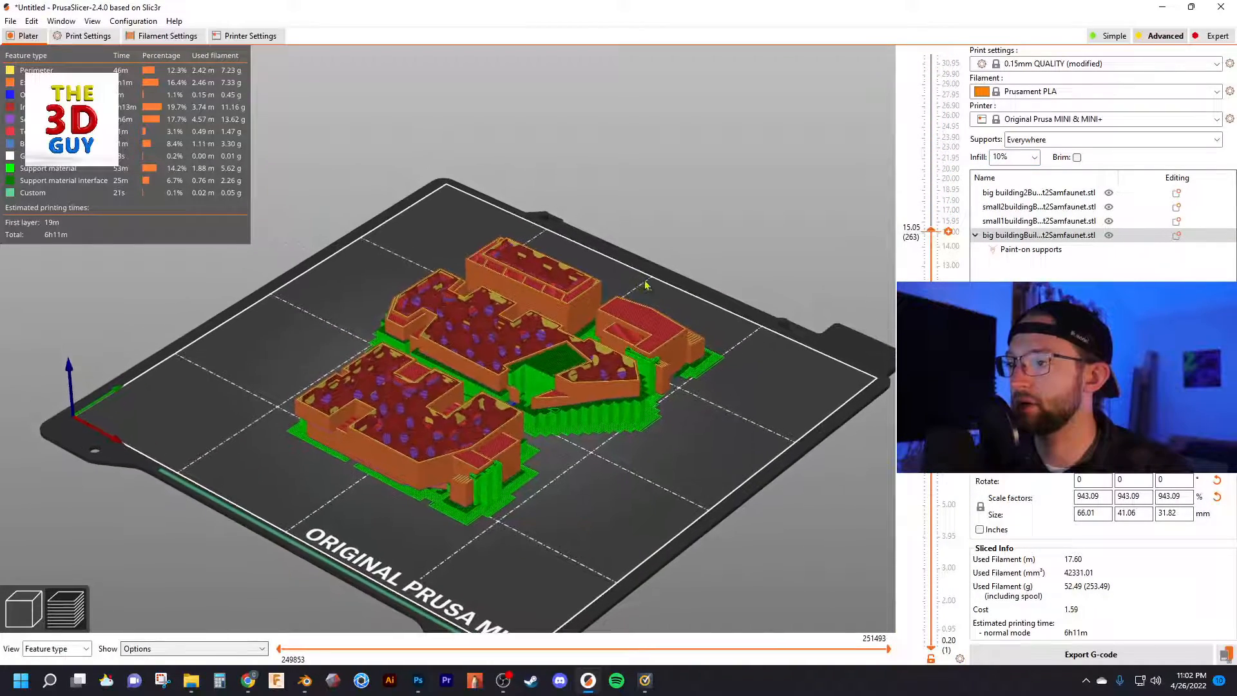
scroll(433, 387, "up", 3)
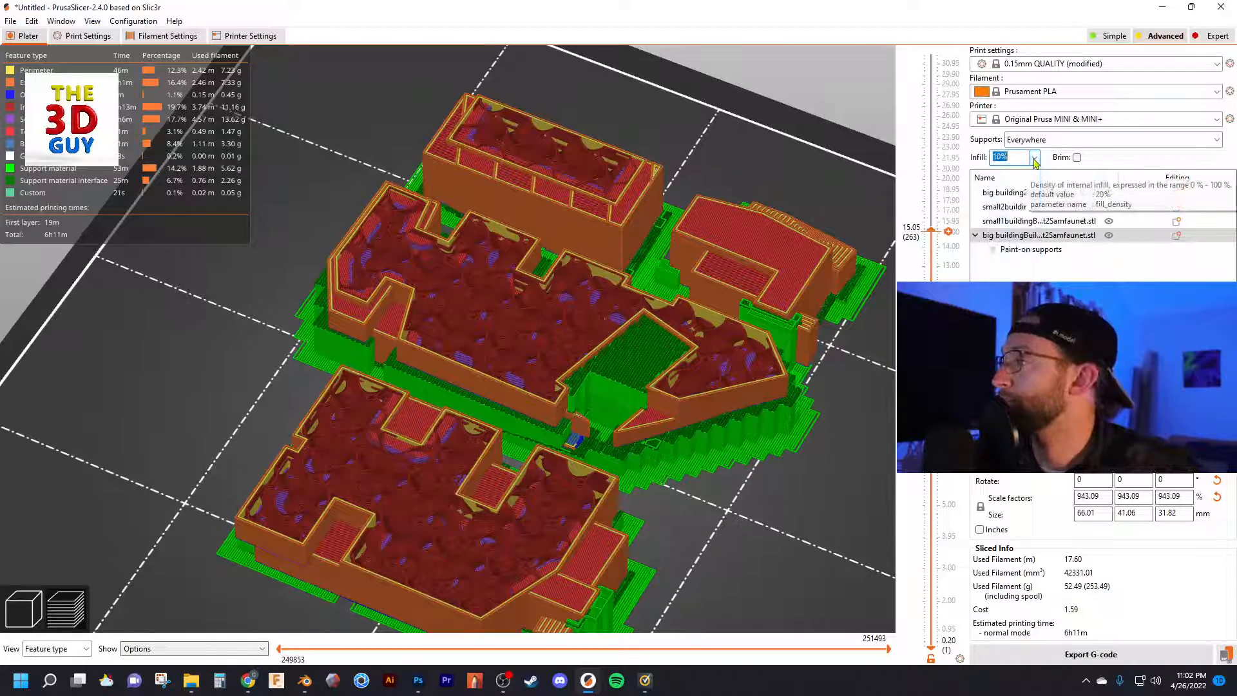
Set supports to None, enable the brim, and slice the buildings.
left_click(1067, 142)
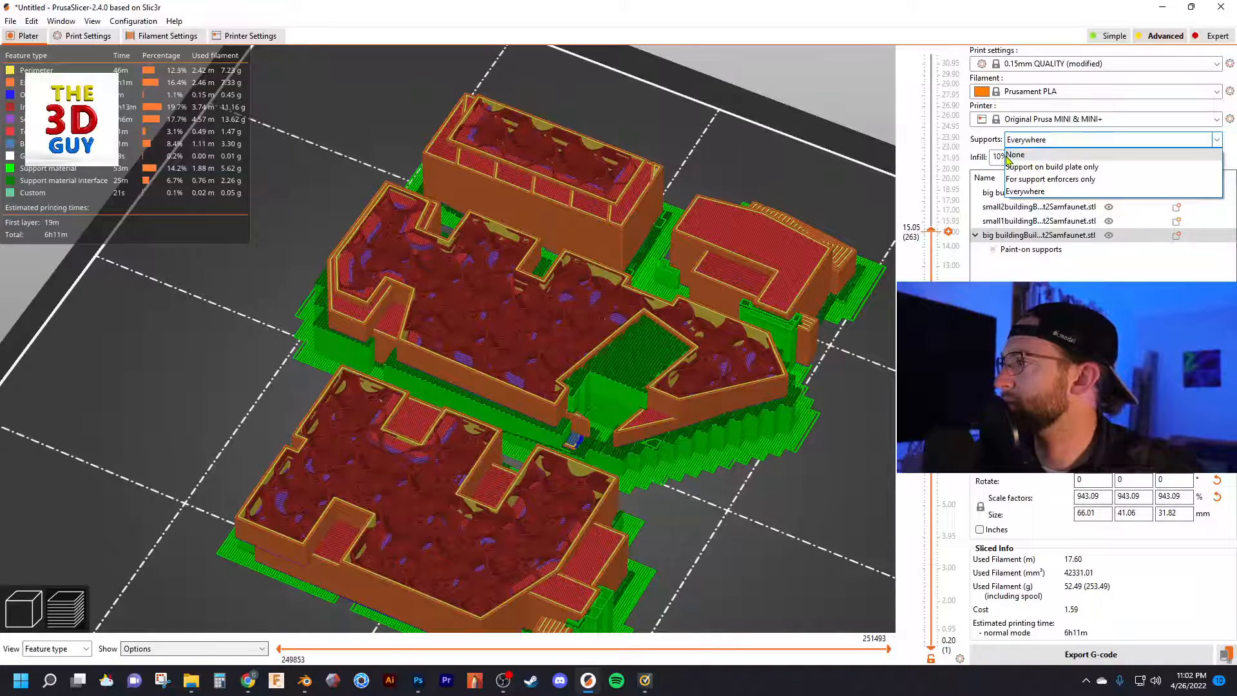
left_click(1016, 155)
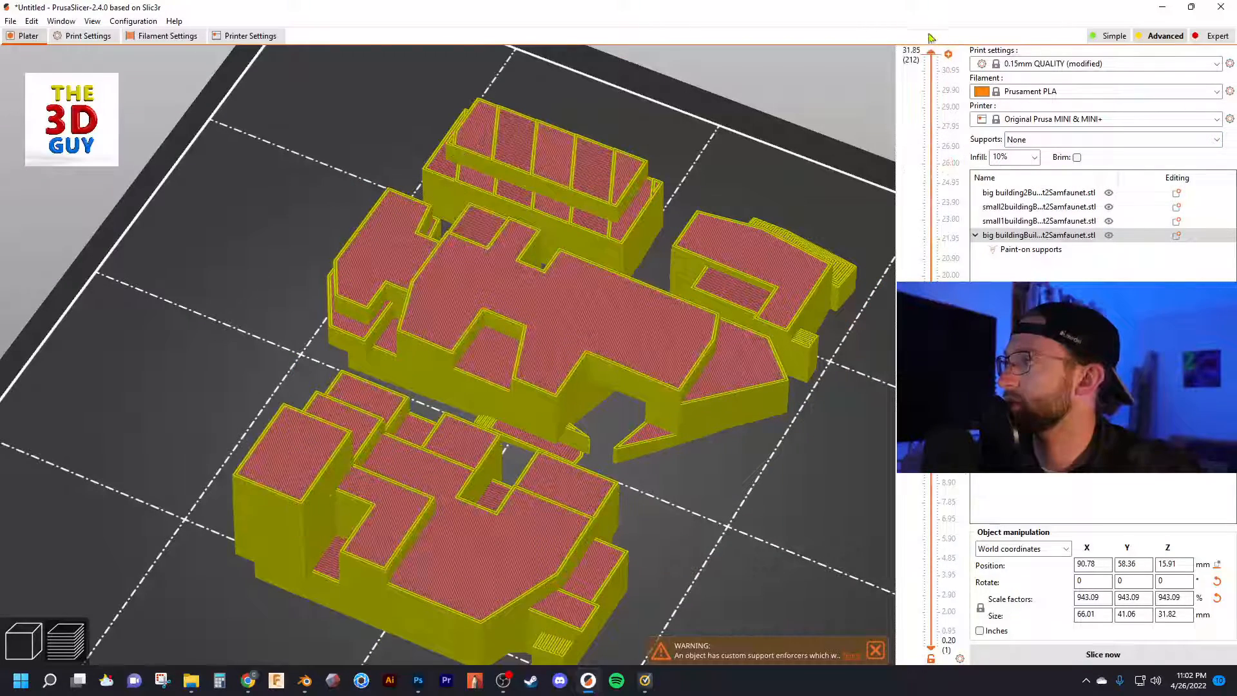
left_click(1076, 157)
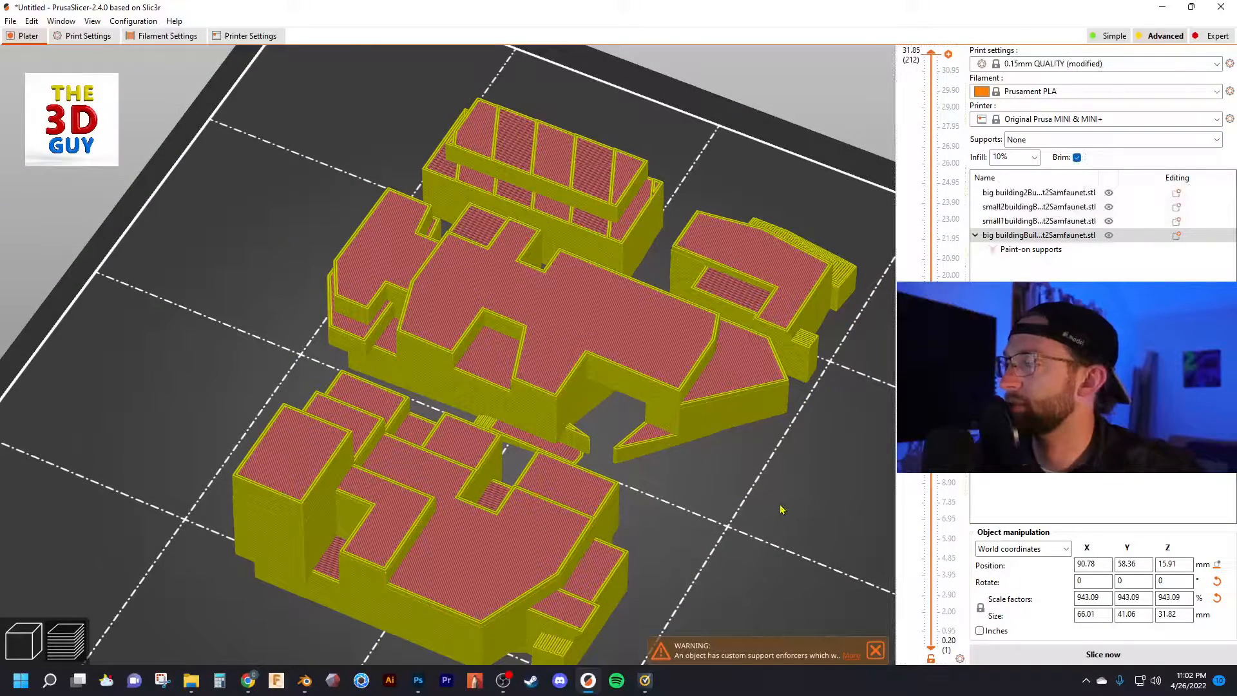
middle_click_drag(794, 516, 748, 486)
left_click(1034, 652)
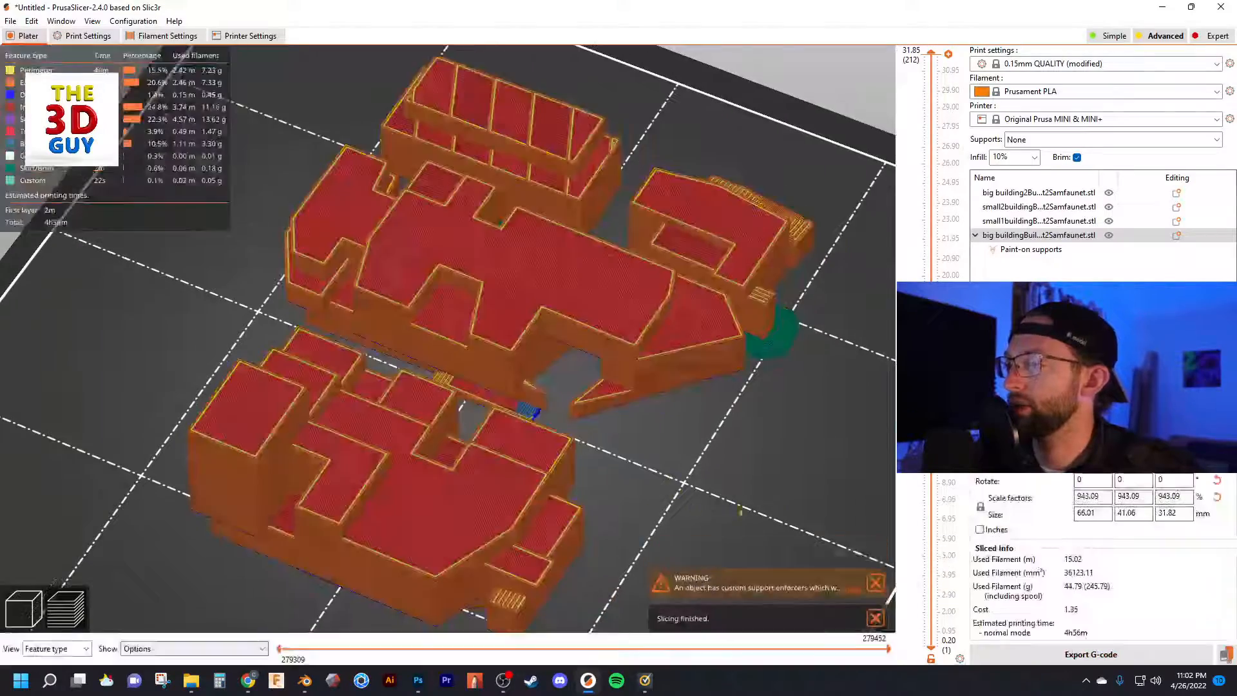
Examine the brim around the buildings' first-layer contact areas from beneath the print bed.
left_click_drag(767, 473, 706, 398)
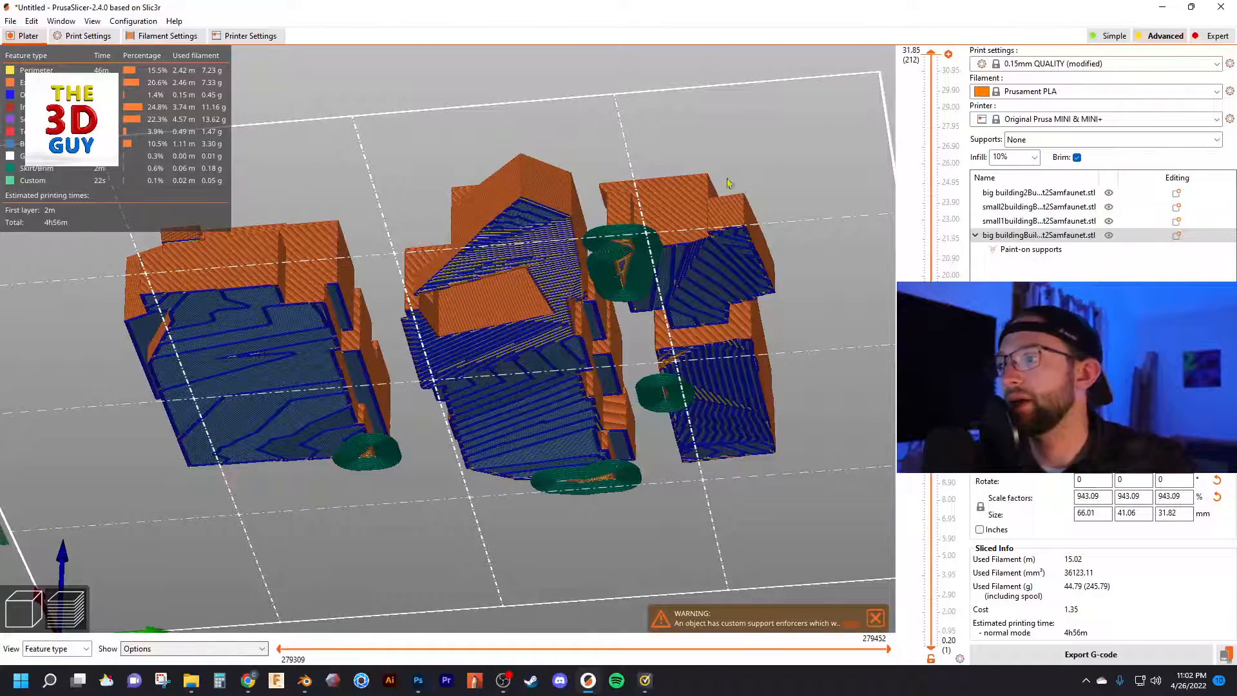
left_click_drag(728, 183, 612, 357)
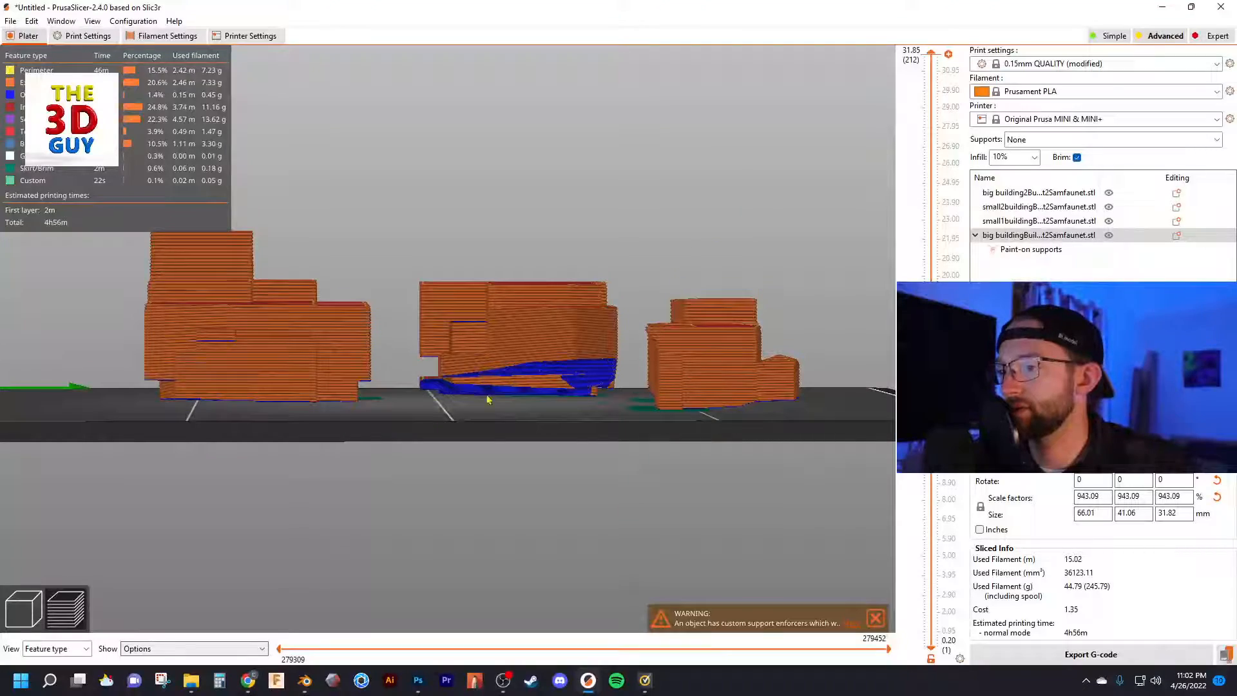
left_click_drag(488, 400, 661, 415)
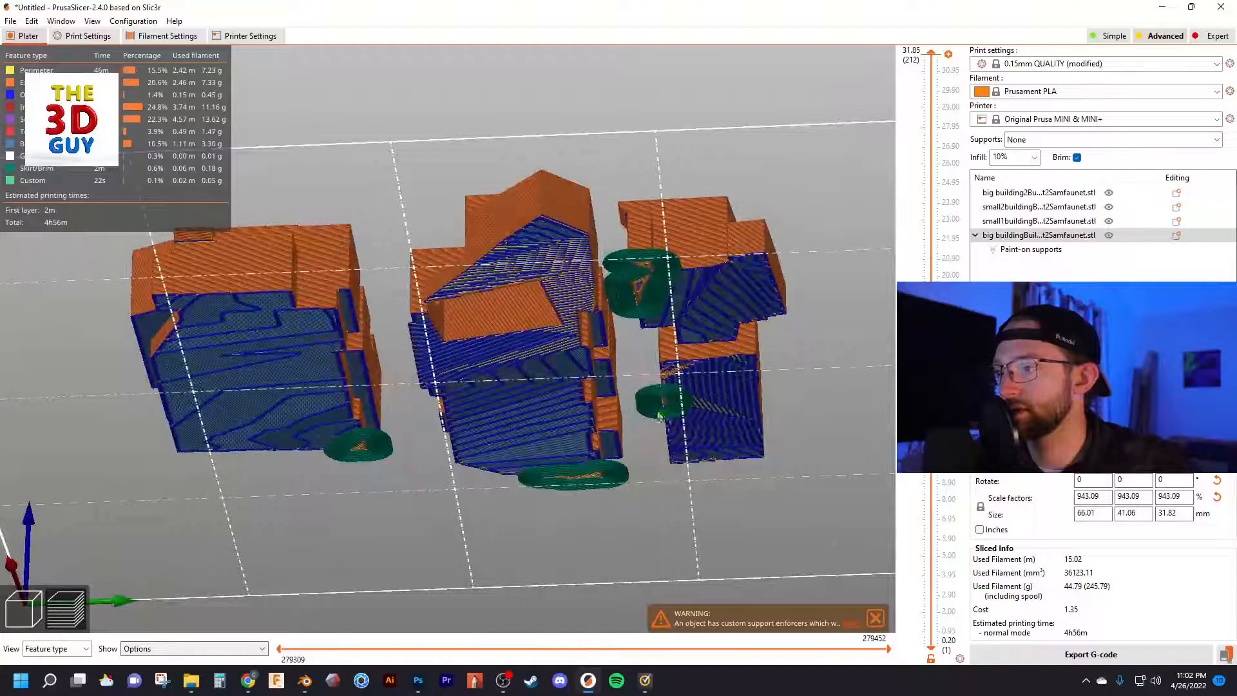
scroll(393, 454, "up", 6)
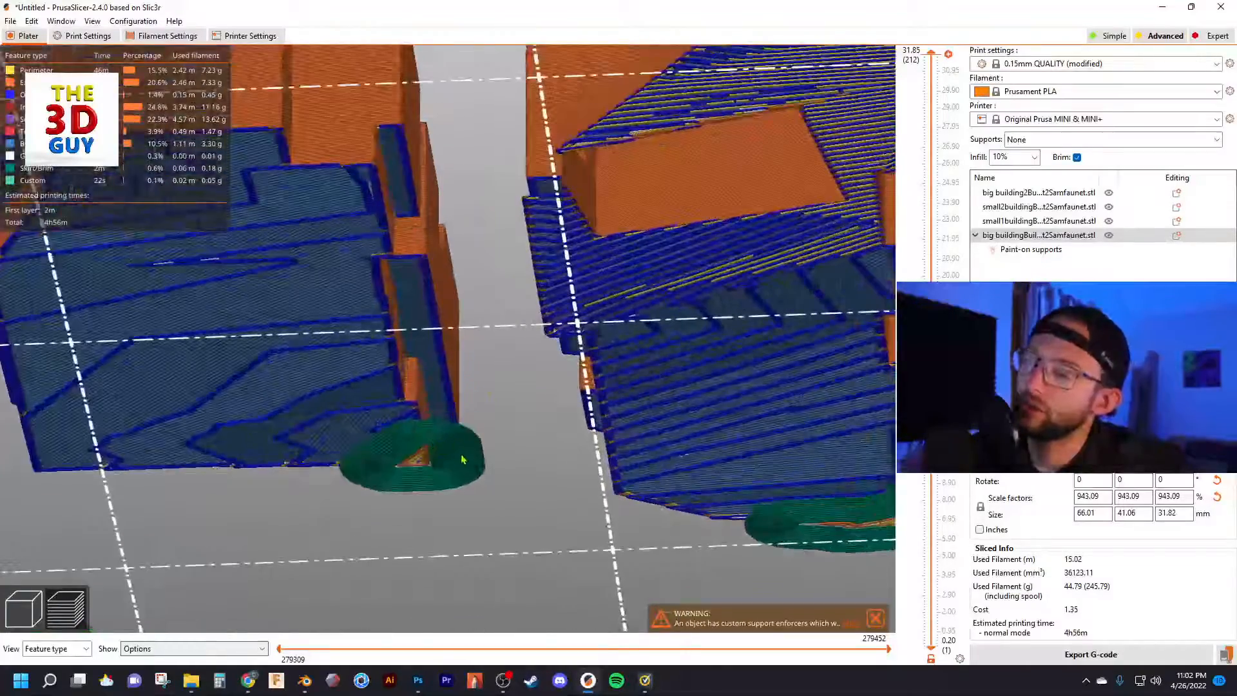
middle_click_drag(505, 406, 600, 353)
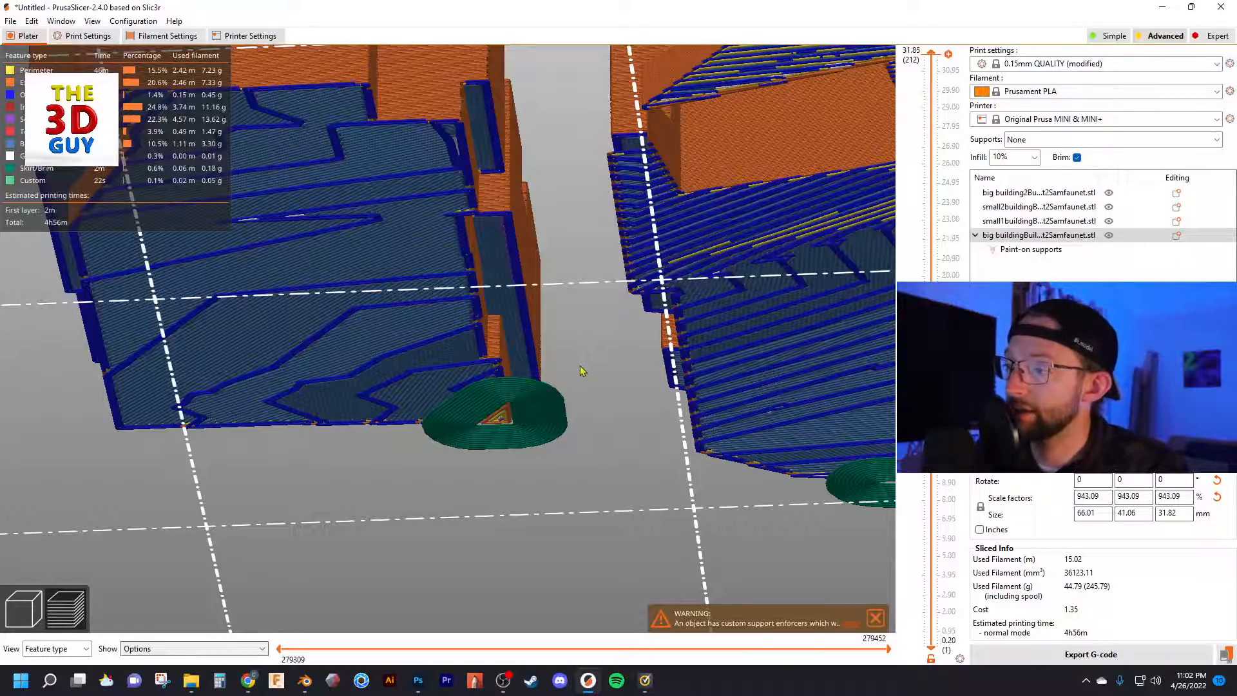
scroll(560, 372, "down", 3)
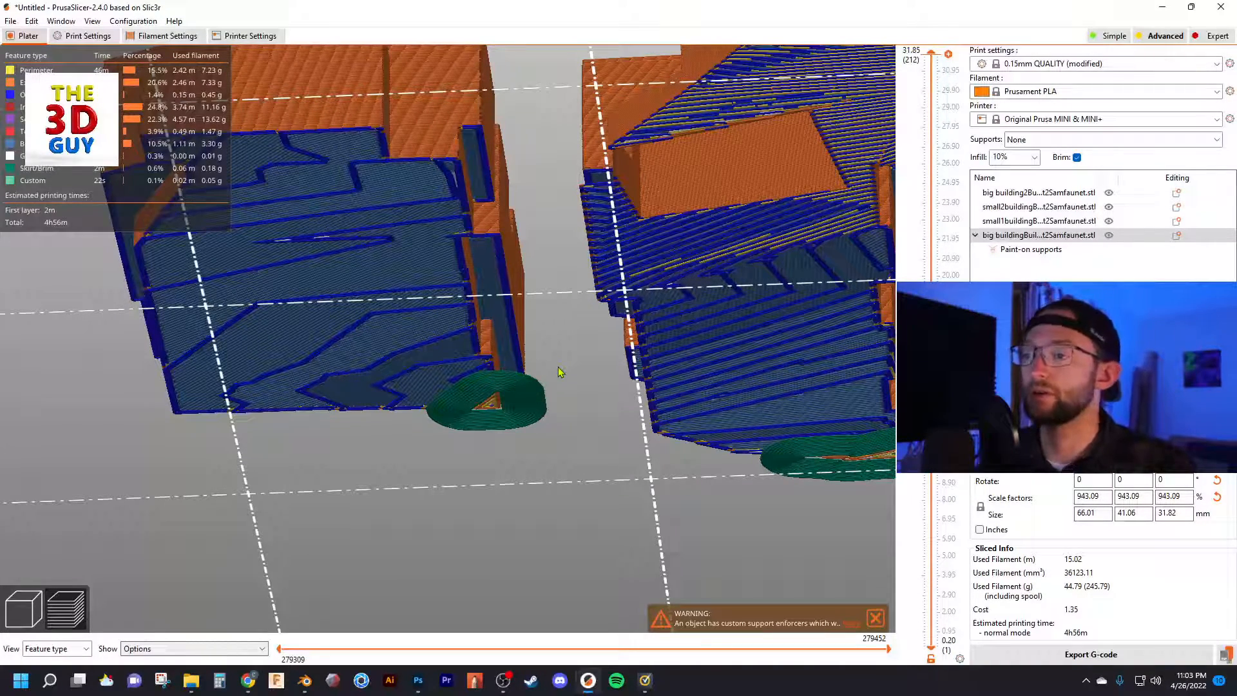
scroll(574, 384, "down", 5)
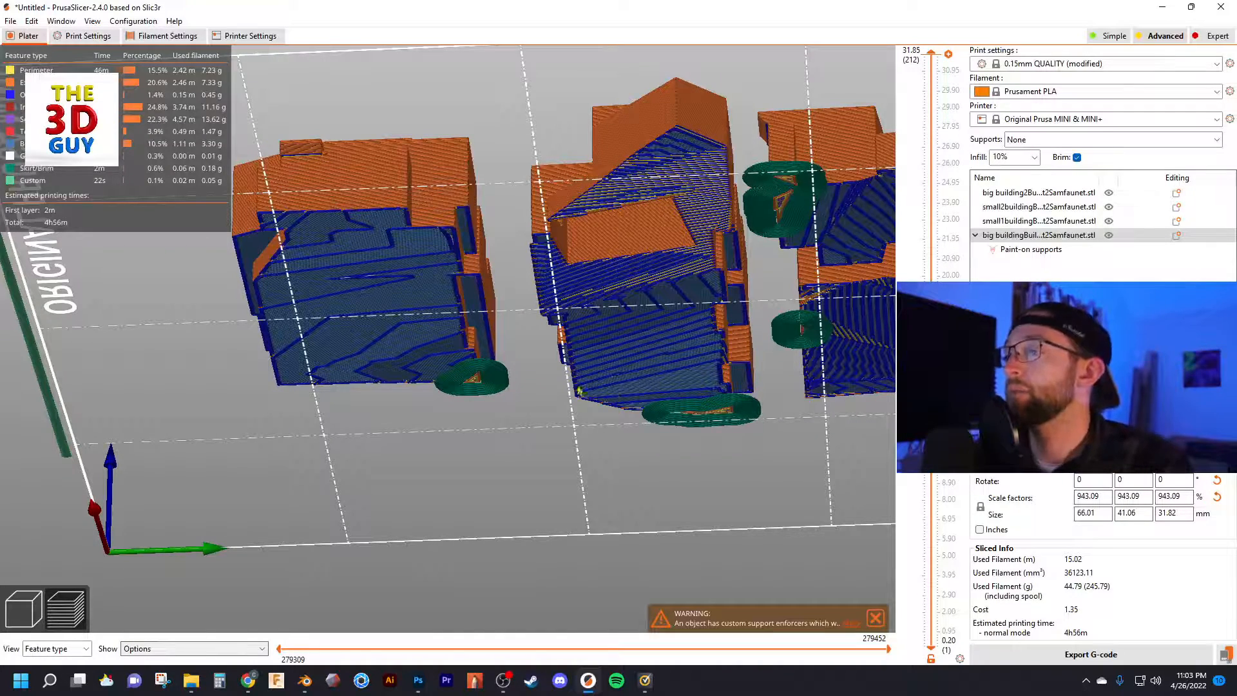
scroll(314, 432, "down", 1)
Set supports back to Everywhere and disable the brim.
left_click(1039, 140)
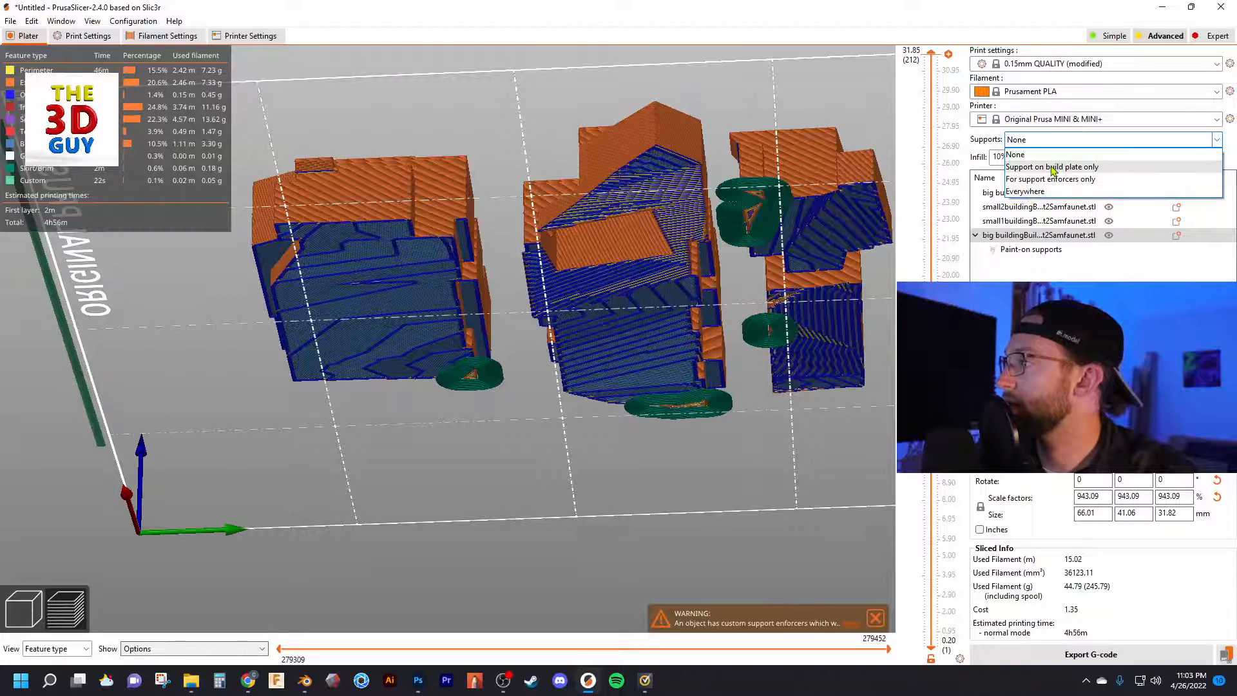
left_click(1031, 191)
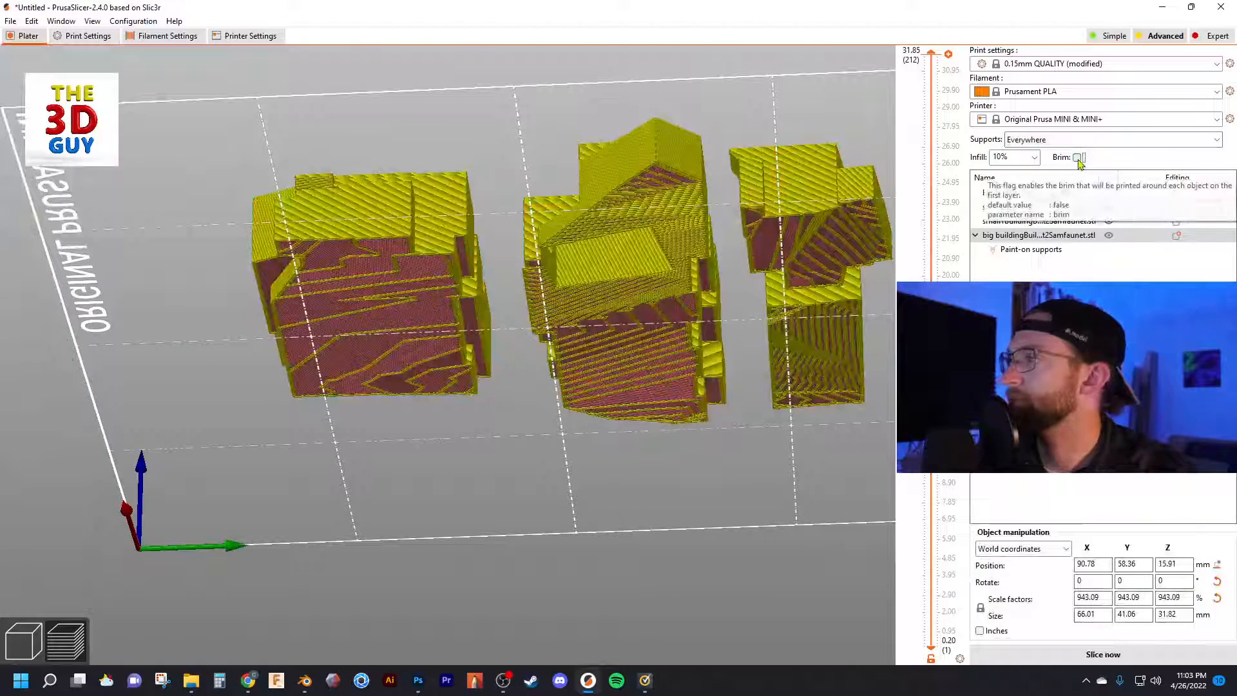
Set the raft layers to 2 in the support material print settings and slice the buildings.
left_click(81, 38)
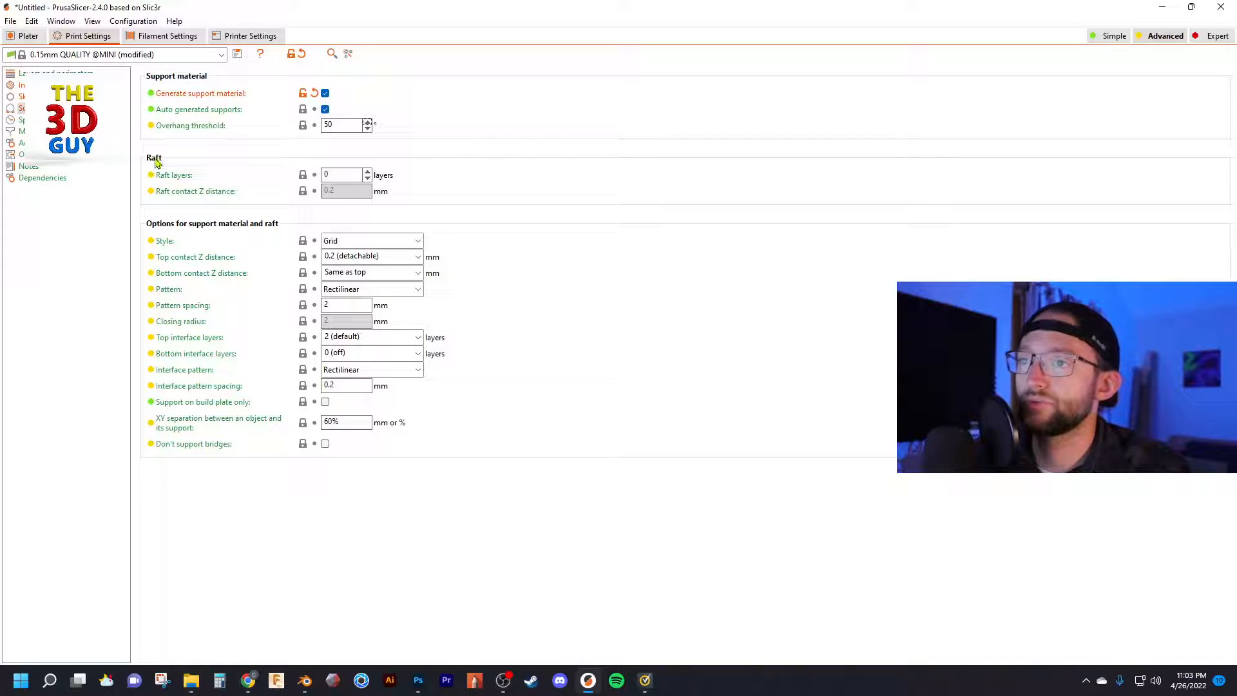
left_click(368, 171)
left_click(368, 171)
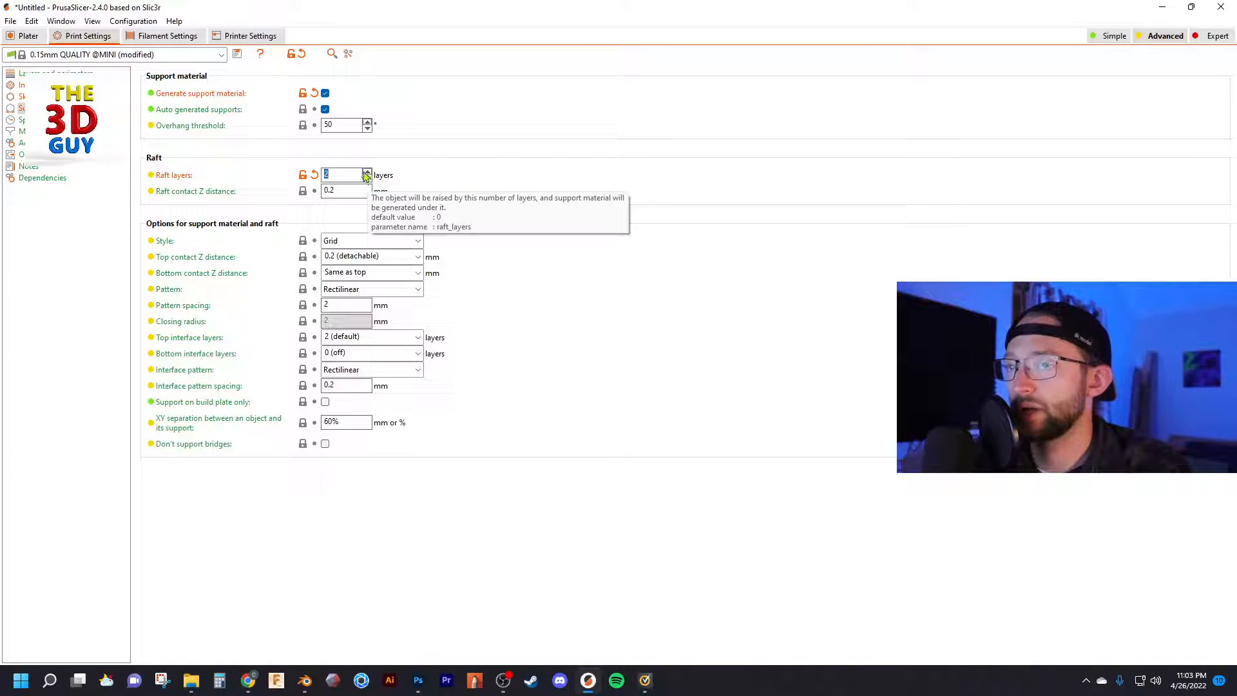
left_click(29, 36)
left_click(1088, 654)
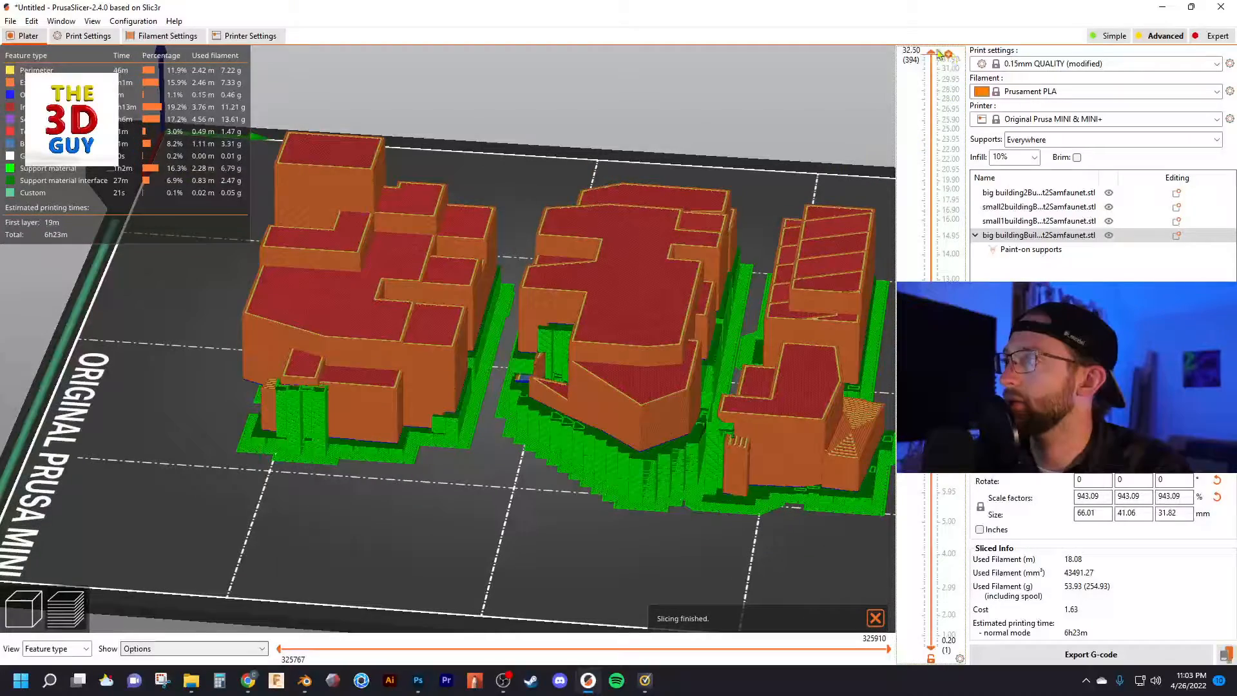
Examine the raft in the layer preview from the first layer up to 1.10 mm, and restore the full layer range.
left_click_drag(938, 54, 931, 644)
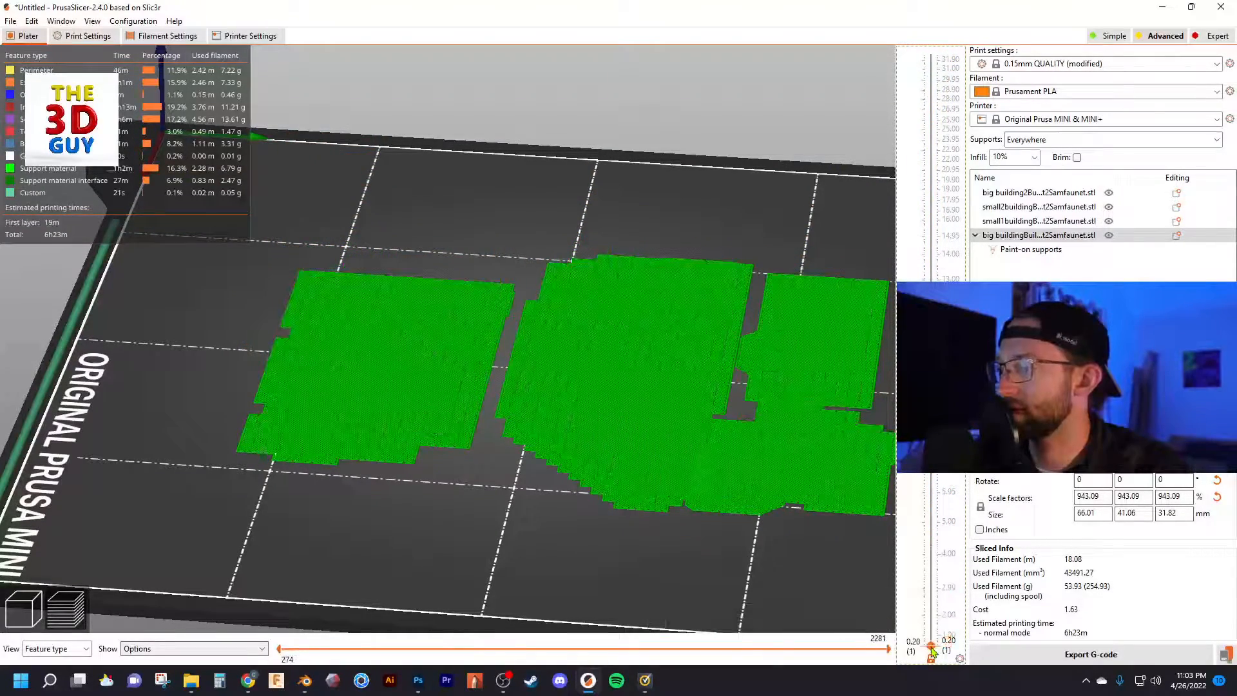
scroll(377, 412, "up", 3)
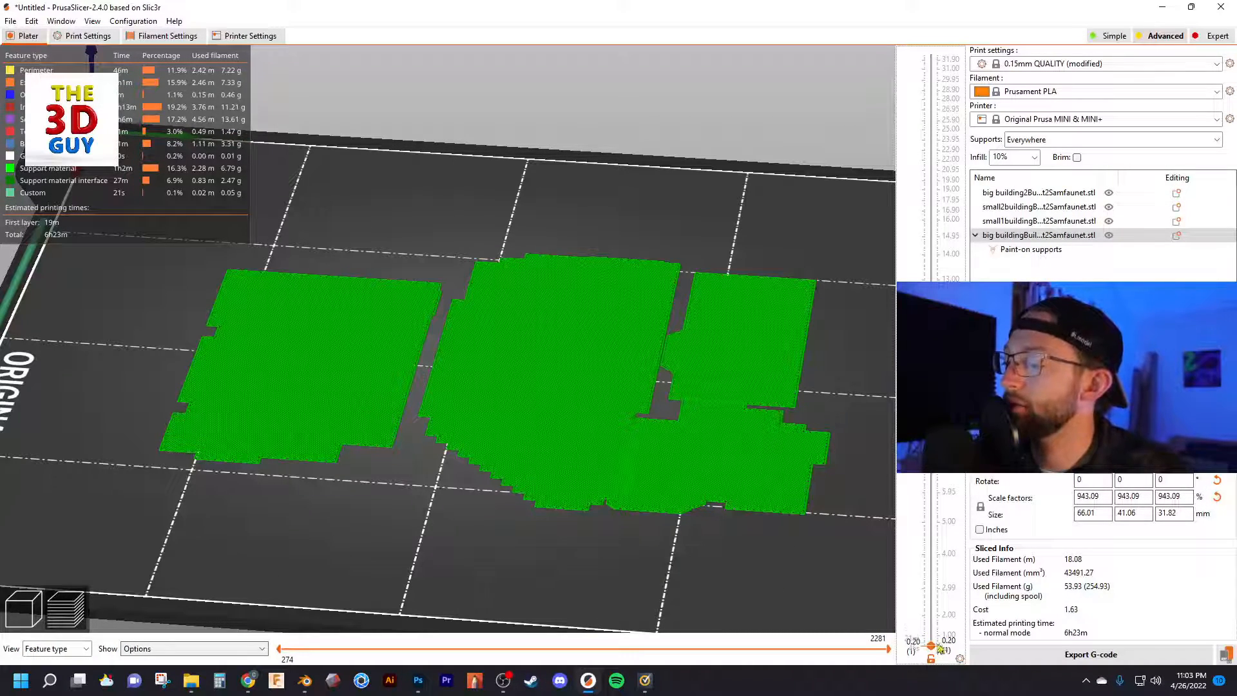
left_click_drag(934, 646, 932, 635)
left_click_drag(480, 563, 425, 546)
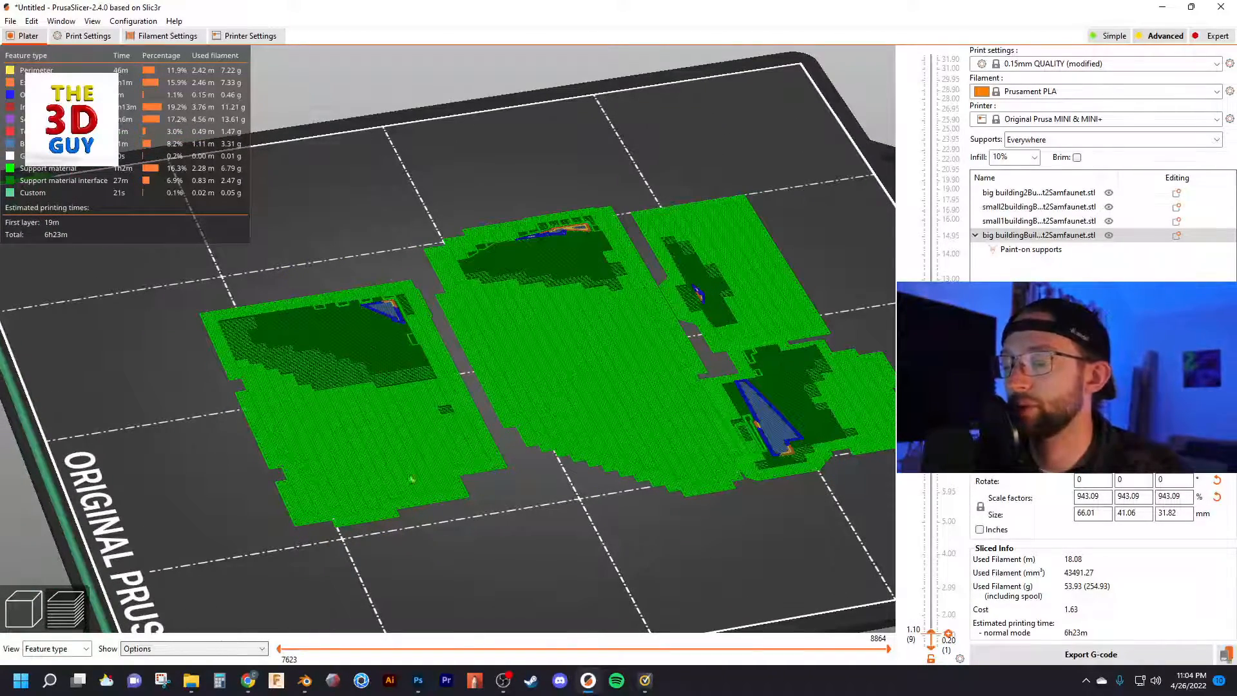
middle_click_drag(635, 490, 583, 495)
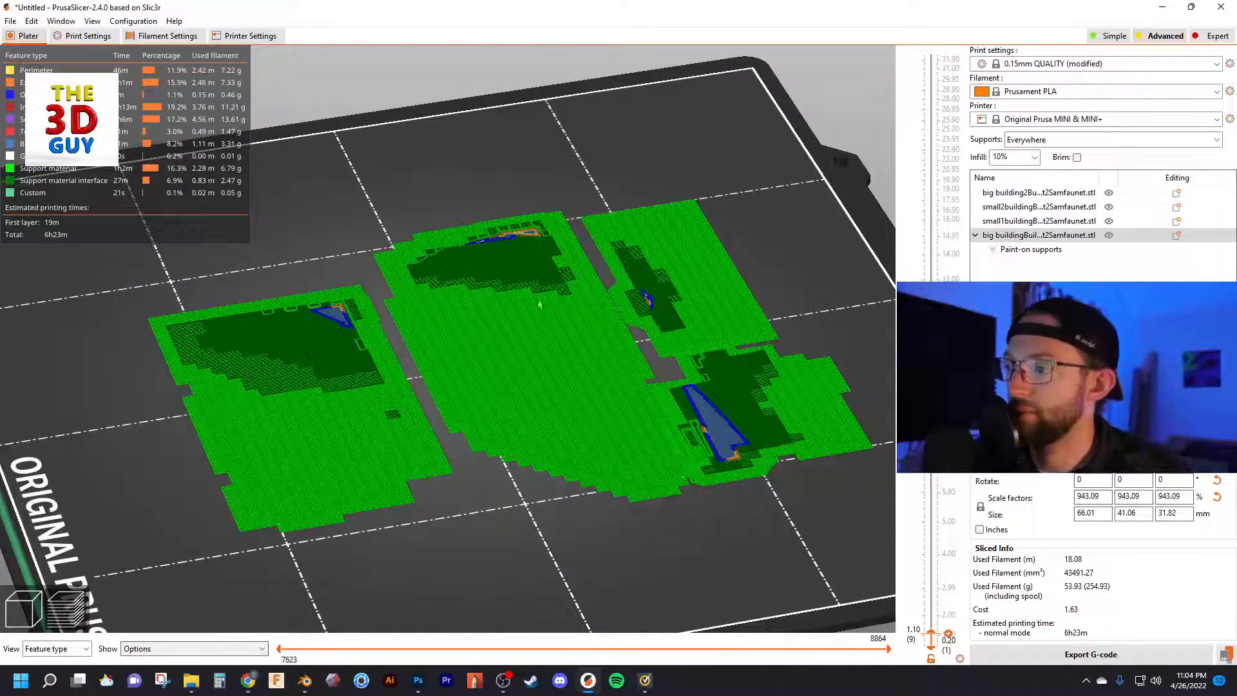
left_click_drag(931, 633, 918, 55)
scroll(467, 221, "down", 5)
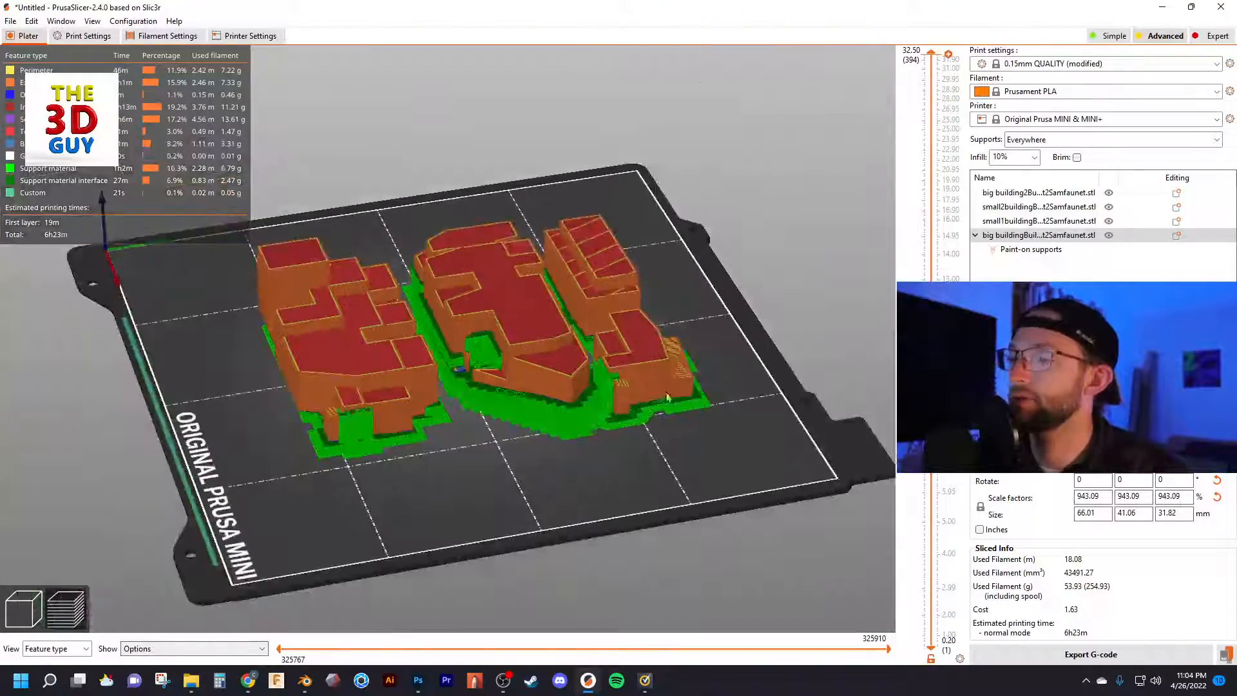
scroll(661, 431, "down", 1)
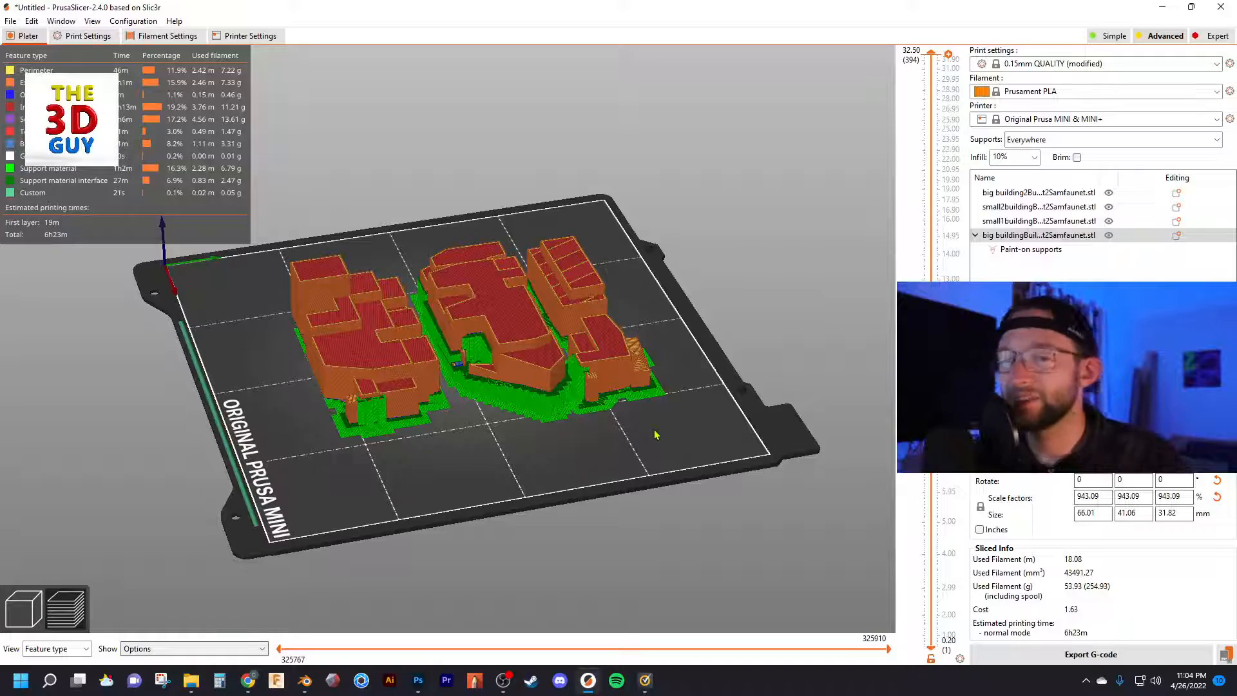